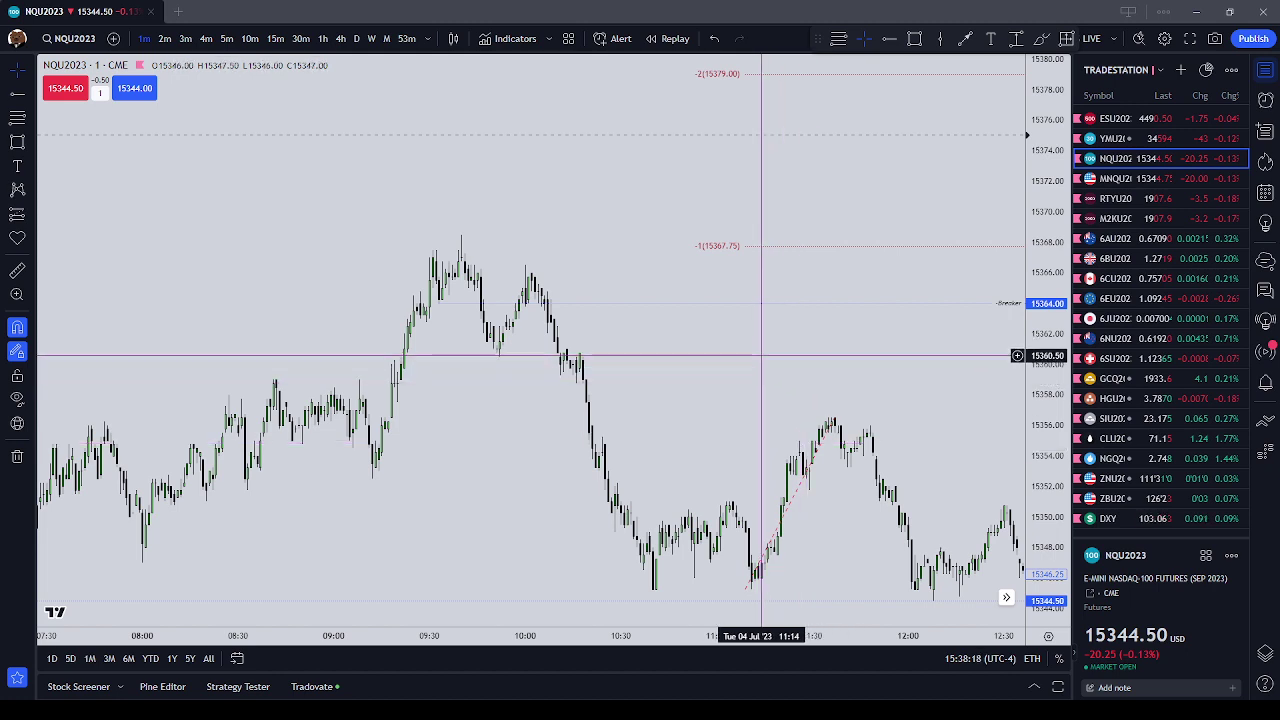
Put the NQU2023 chart on 5-minute candles, briefly trying 4-minute, with the 04:00–16:00 session in view.
scroll(762, 355, up, 2)
scroll(762, 355, down, 1)
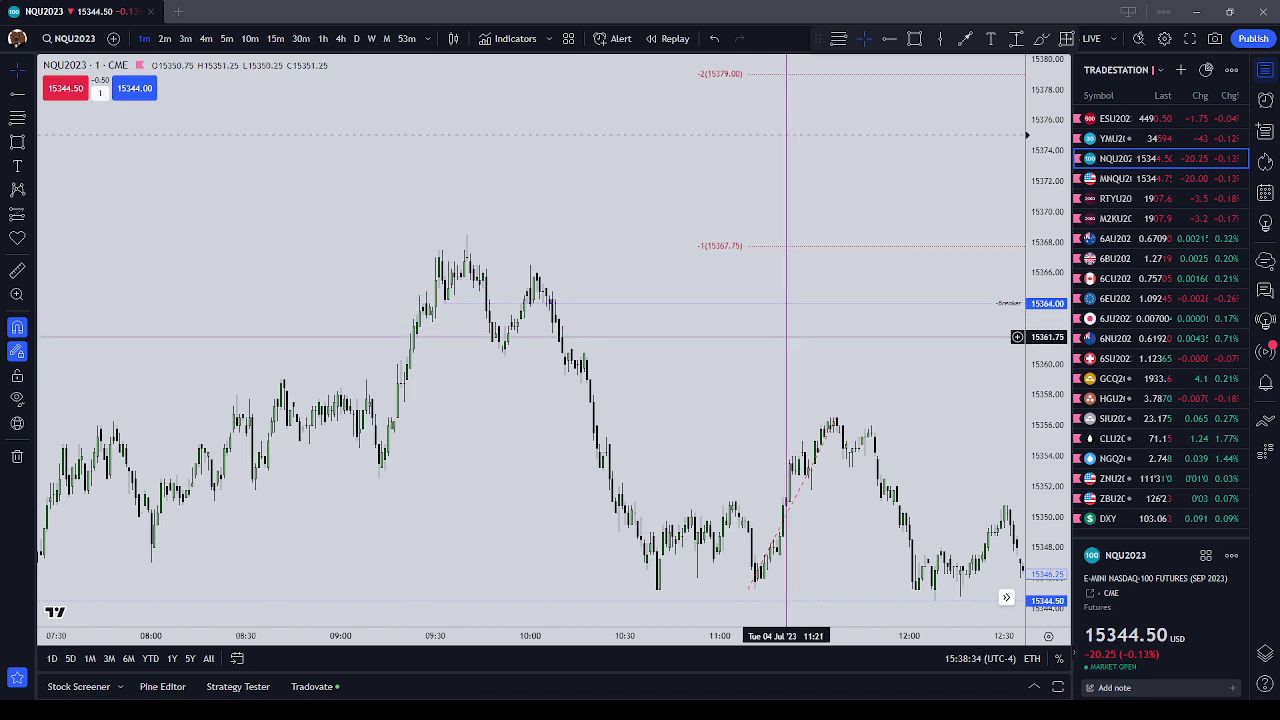
scroll(690, 365, up, 1)
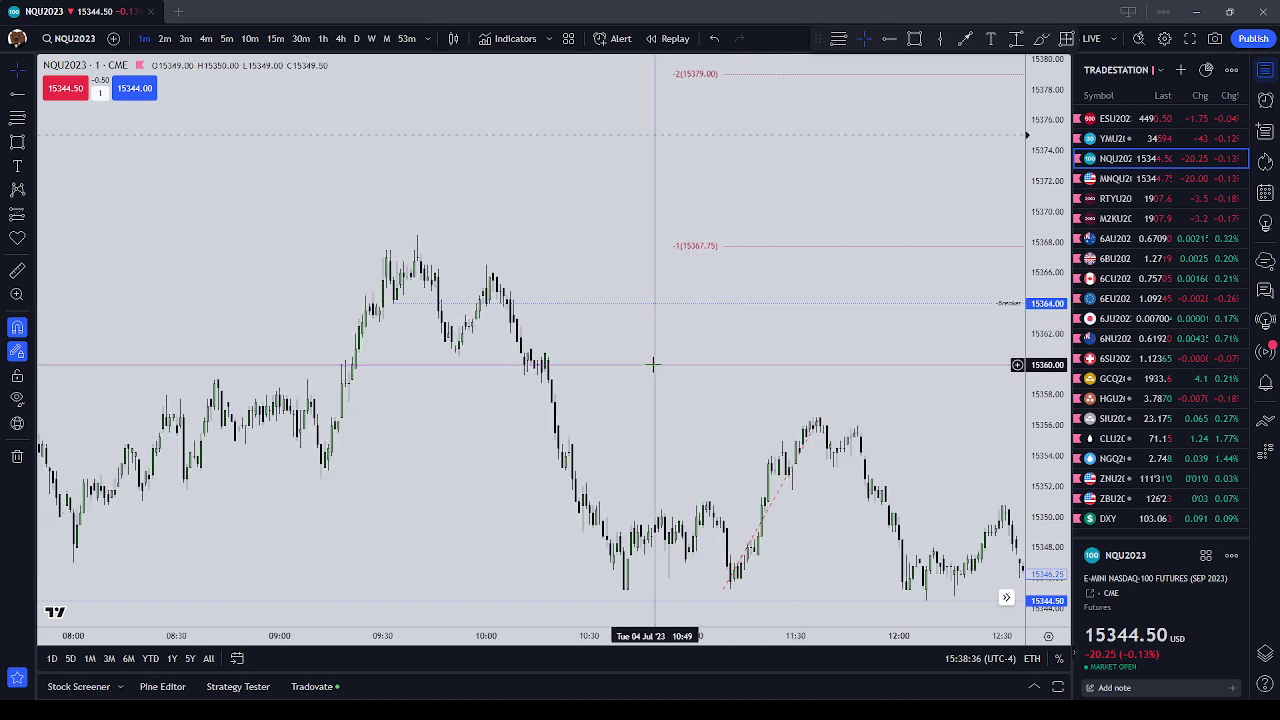
drag(794, 343, 740, 428)
scroll(515, 327, down, 1)
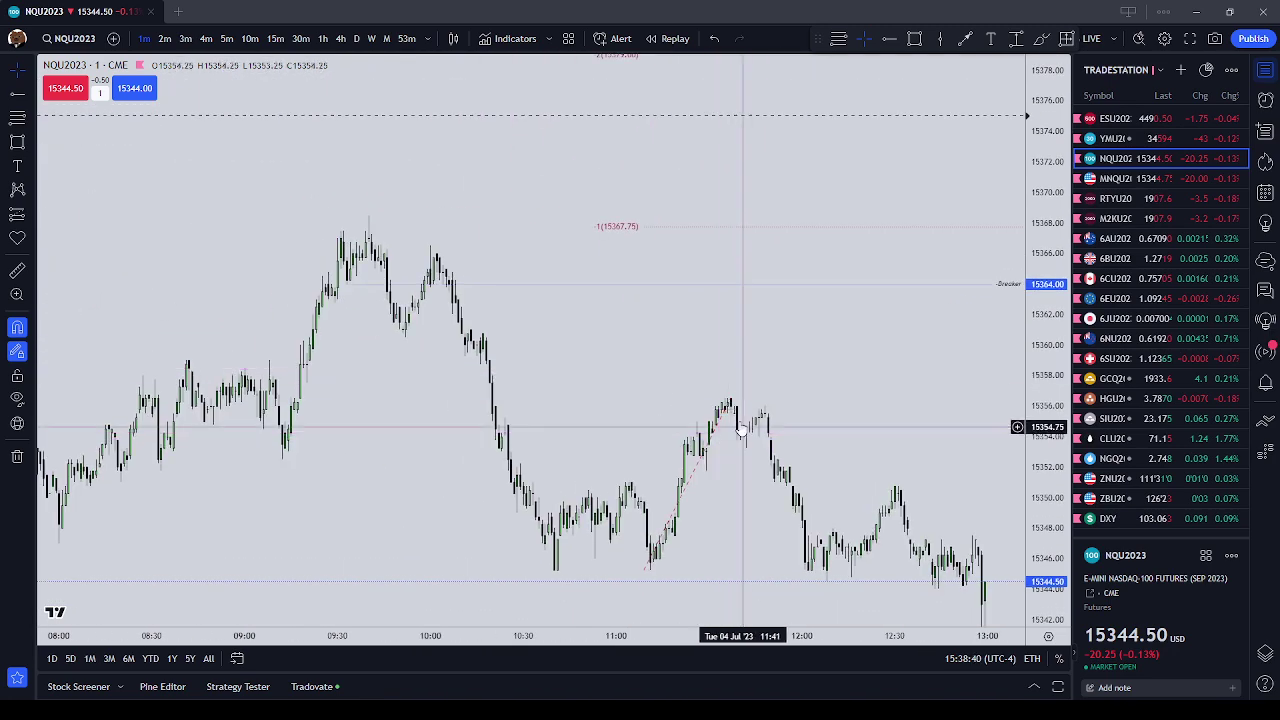
click(227, 38)
scroll(723, 262, up, 2)
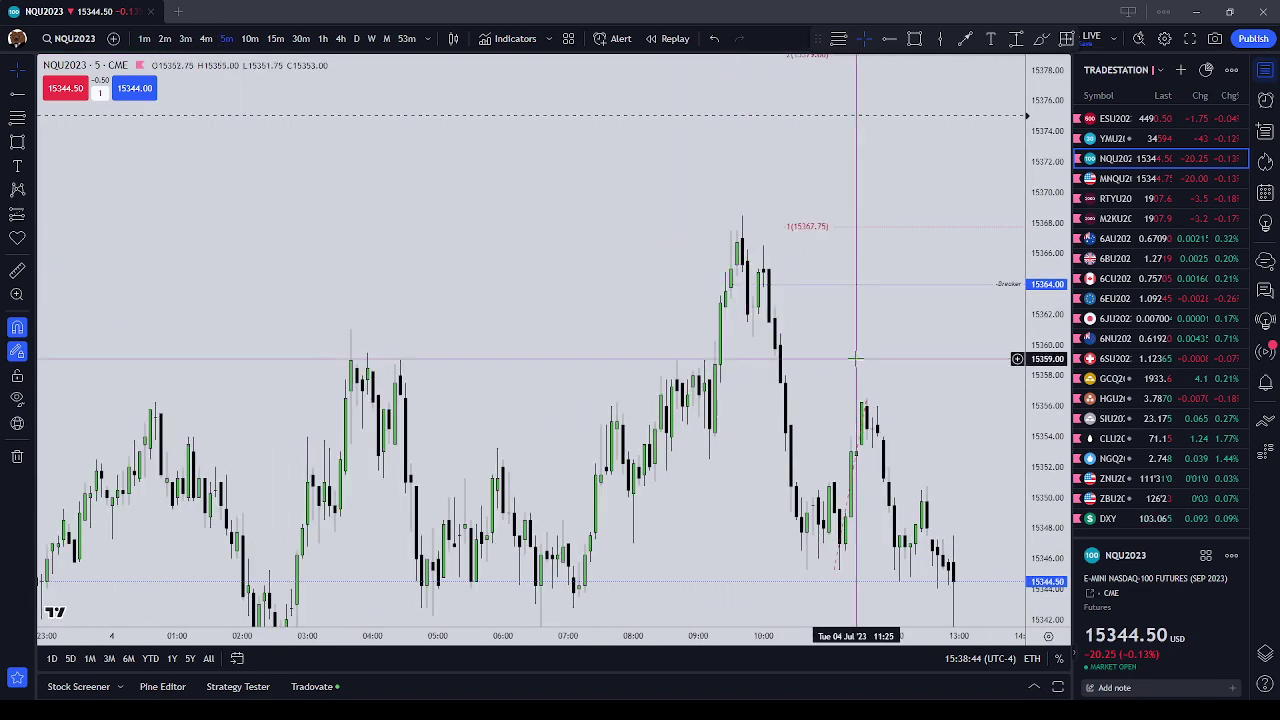
drag(856, 358, 669, 391)
scroll(363, 403, up, 1)
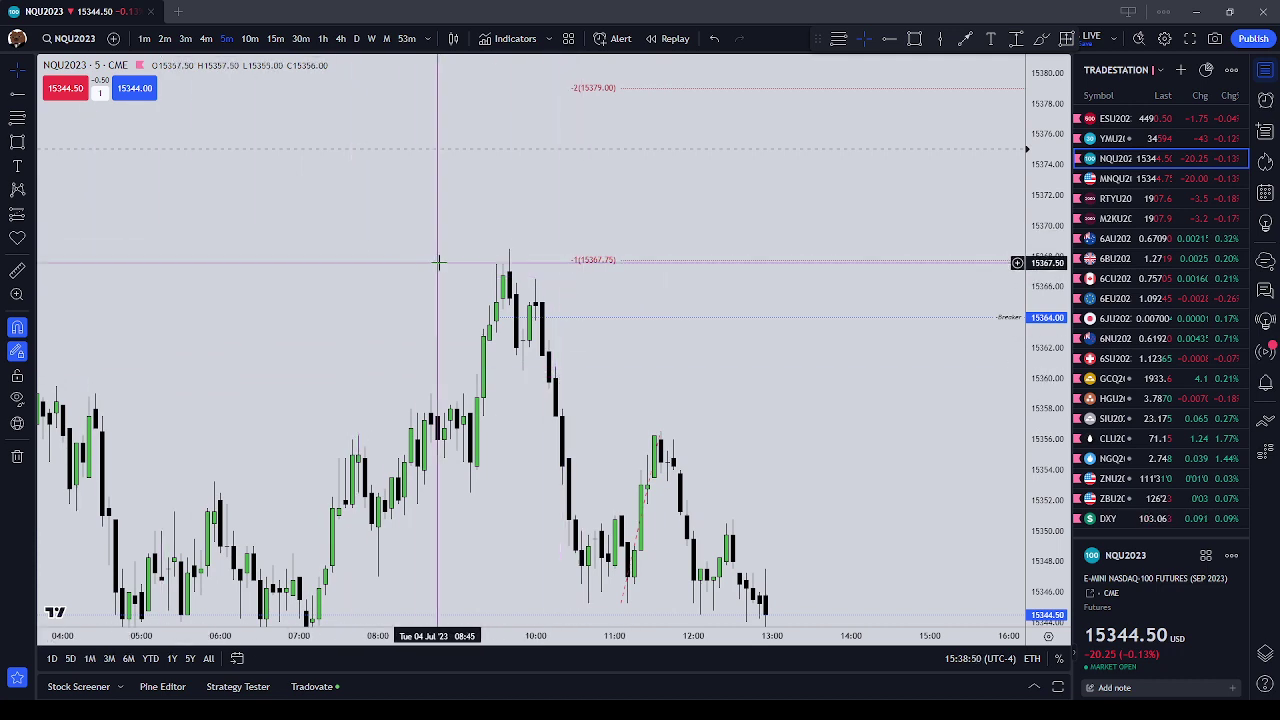
click(204, 39)
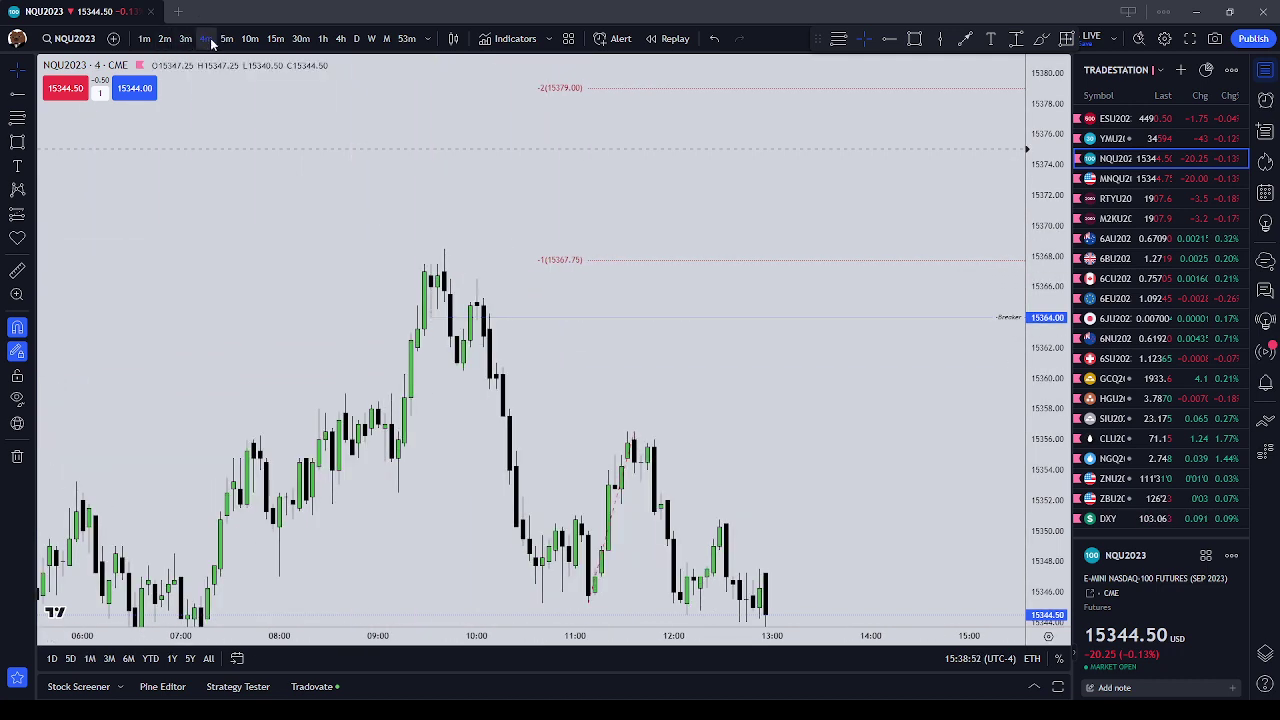
click(226, 40)
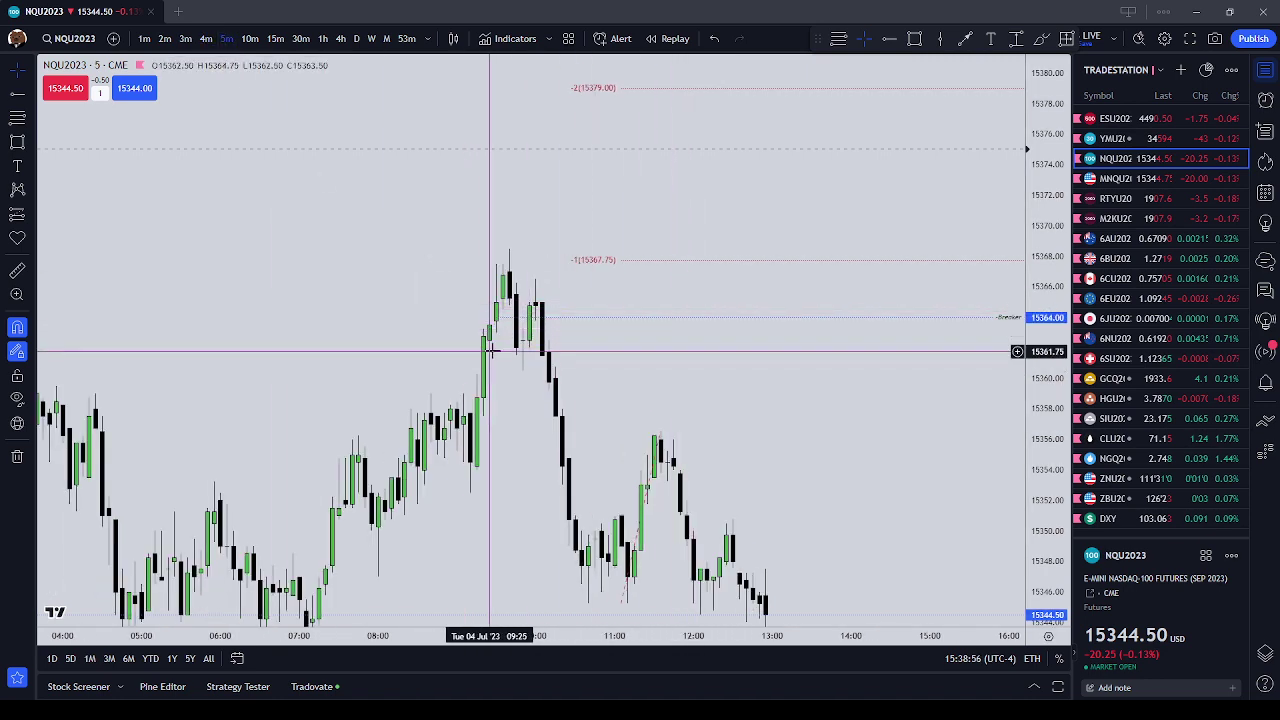
Draw a small pink rectangle on the 10:00 candle near 15363.
click(15, 142)
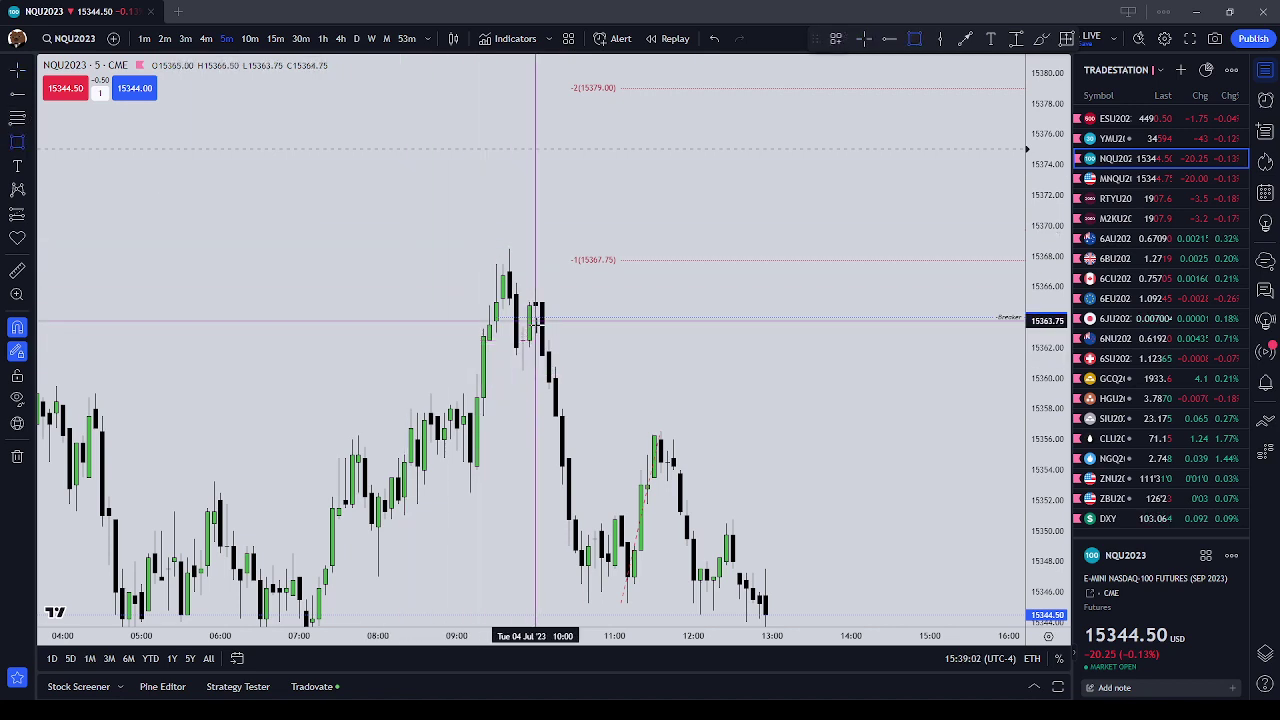
drag(537, 318, 549, 332)
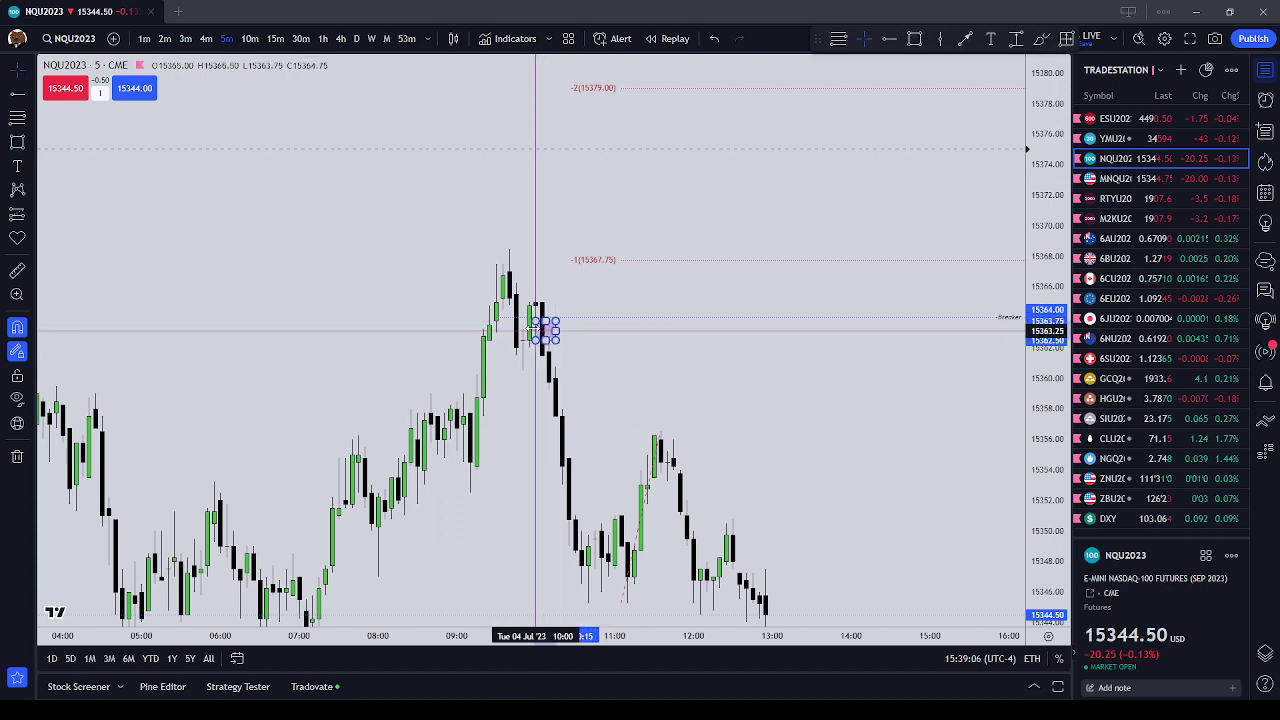
click(591, 323)
click(546, 333)
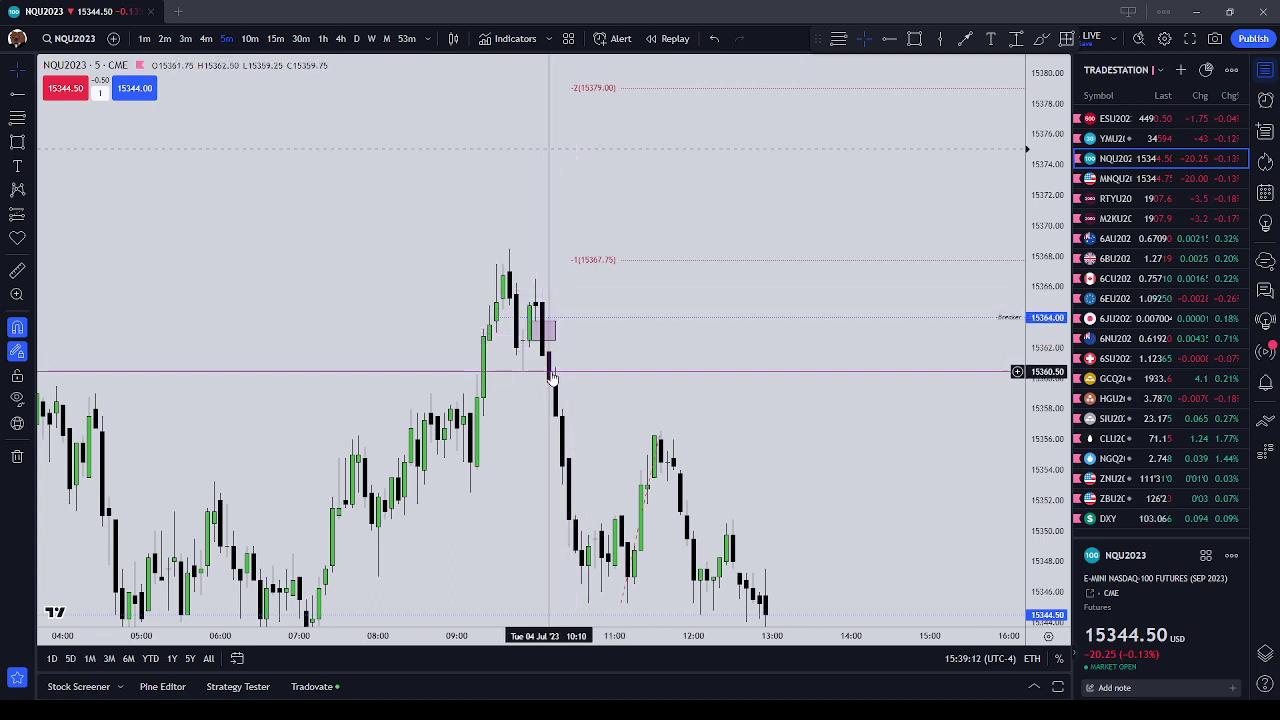
click(661, 430)
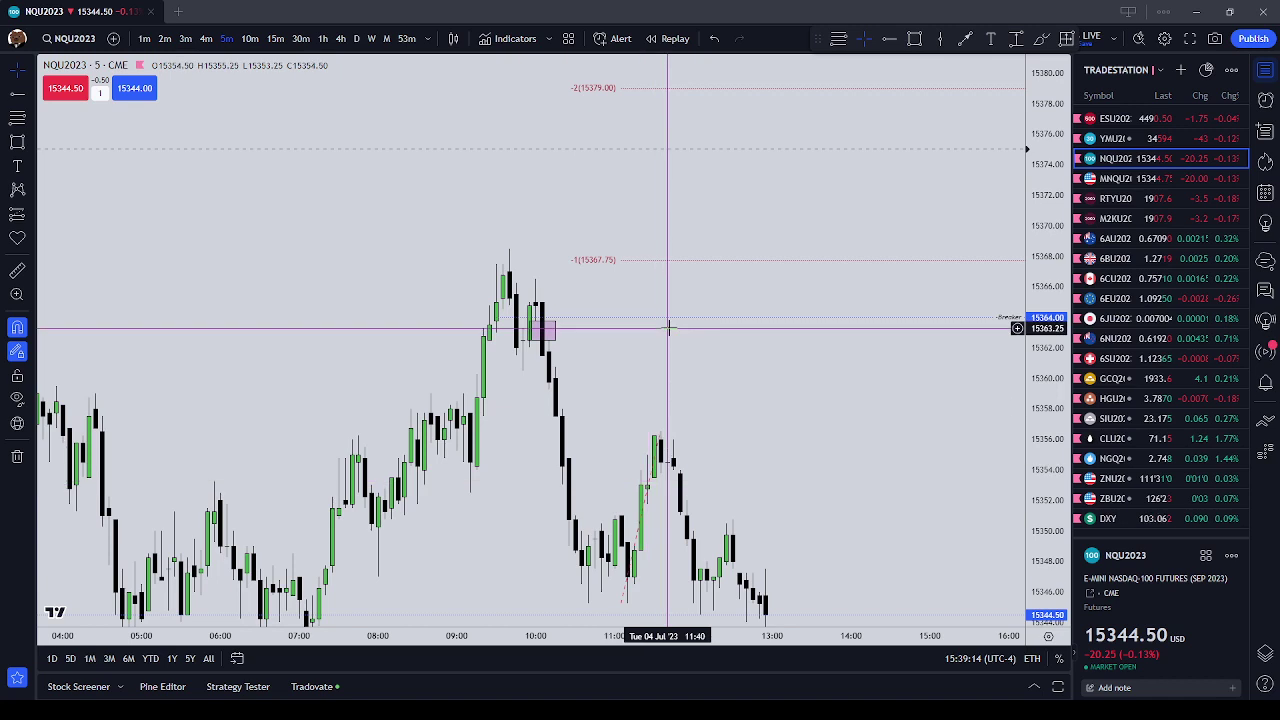
click(545, 336)
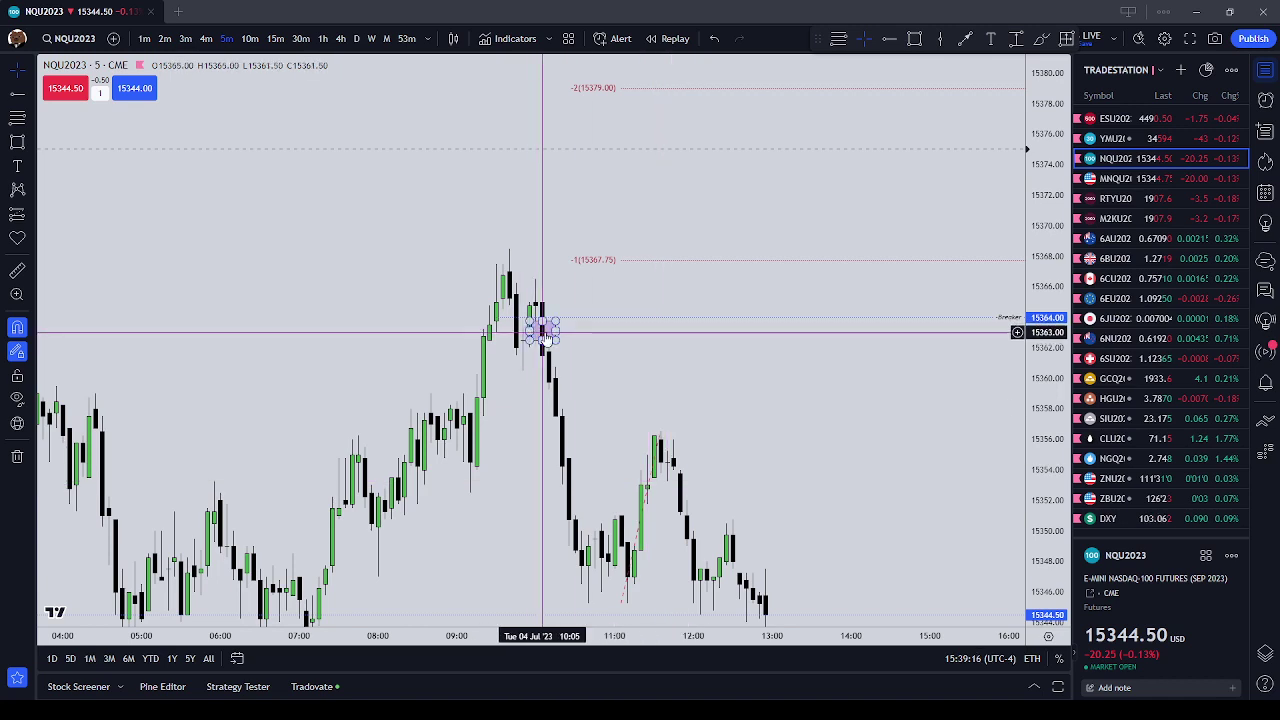
click(537, 277)
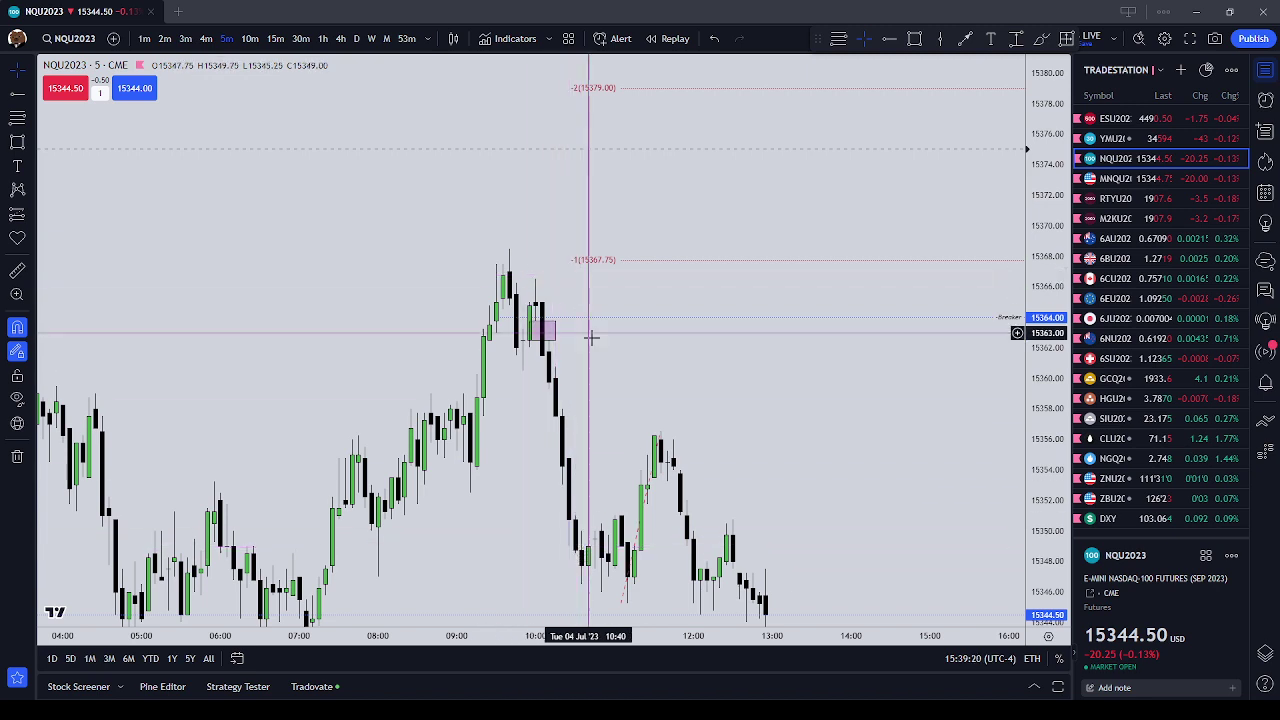
Draw a second box just below it around 15358–15359 and fill it yellow.
click(17, 142)
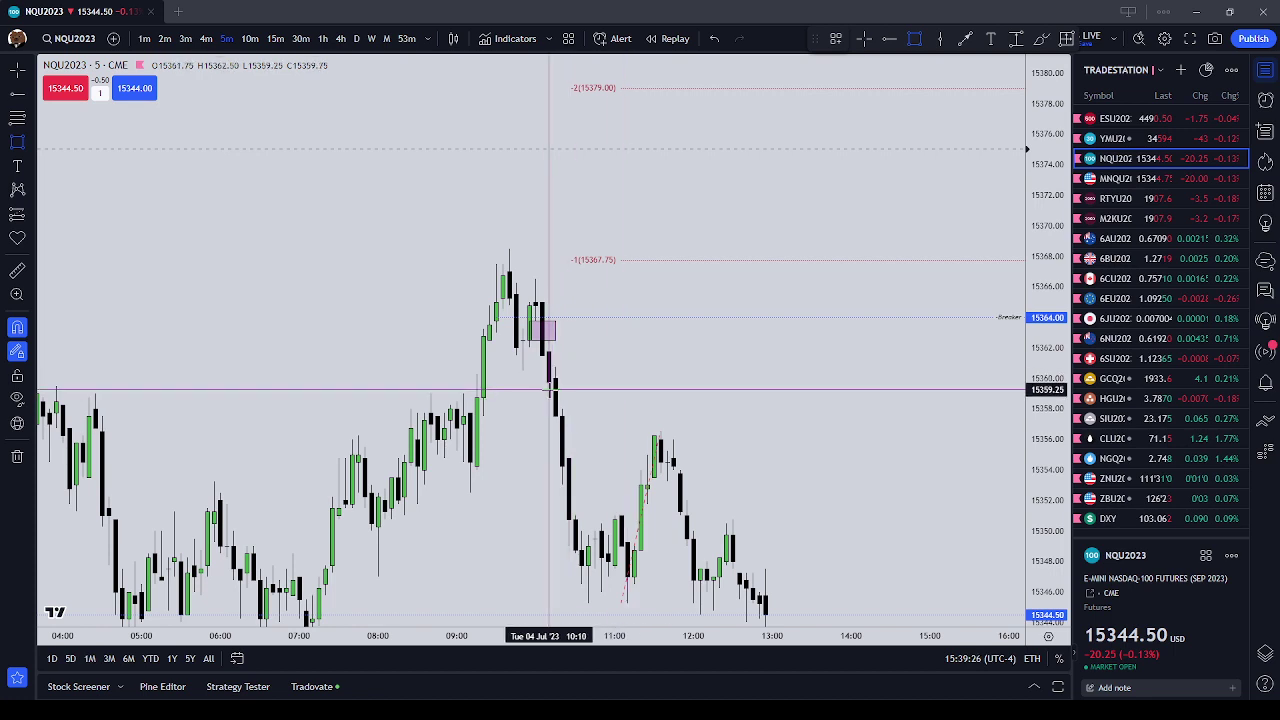
drag(549, 390, 590, 405)
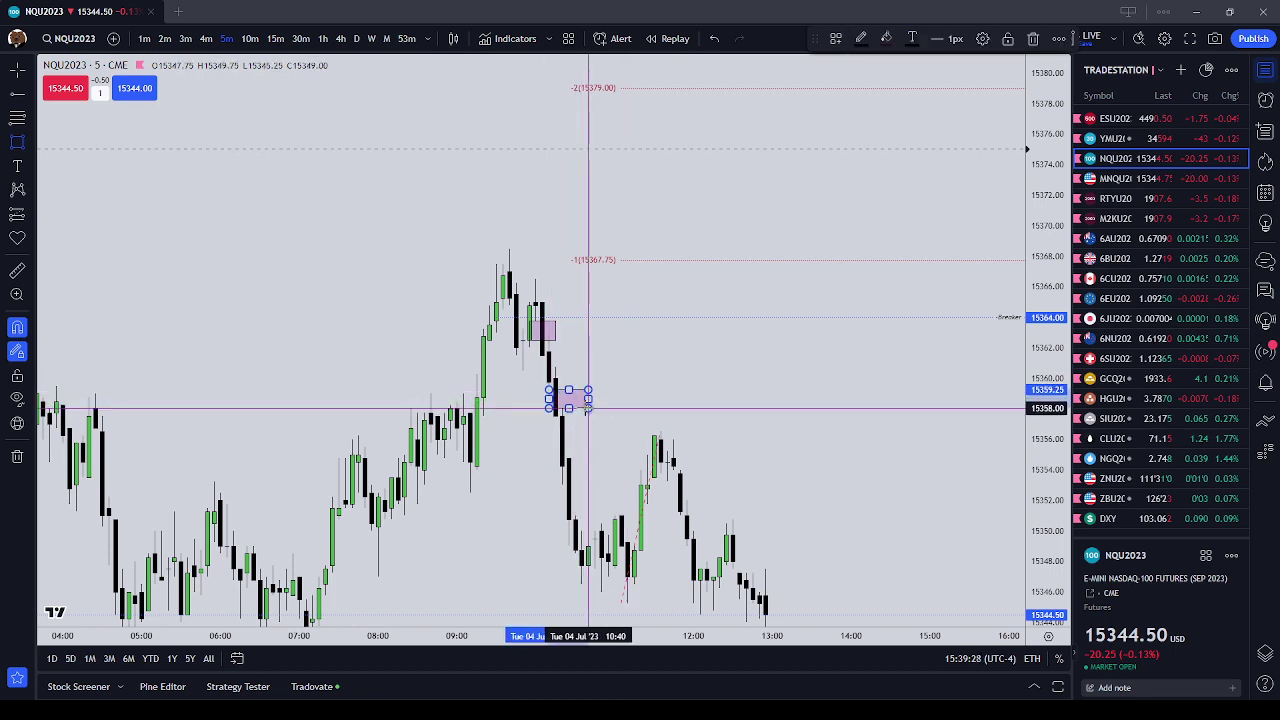
click(886, 38)
click(919, 87)
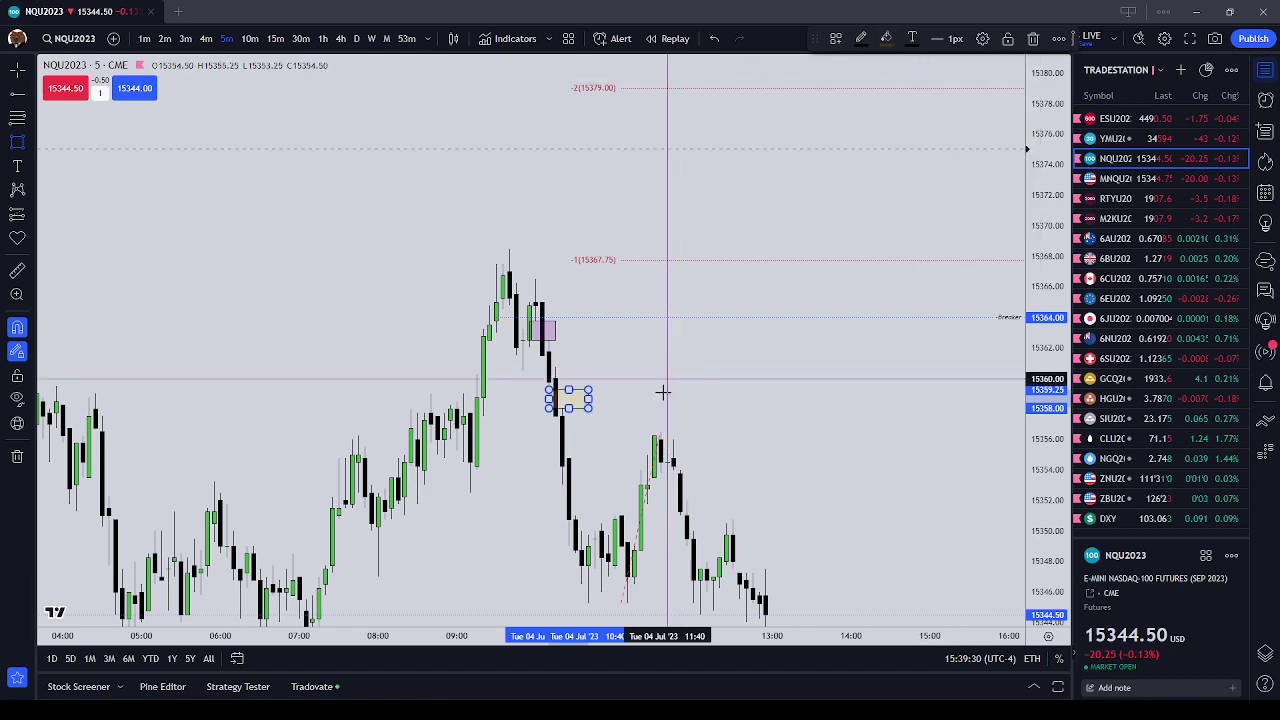
click(664, 386)
Draw a narrow rectangle spanning 15358 down to 15347.50 beneath the yellow box and fill it blue.
click(17, 141)
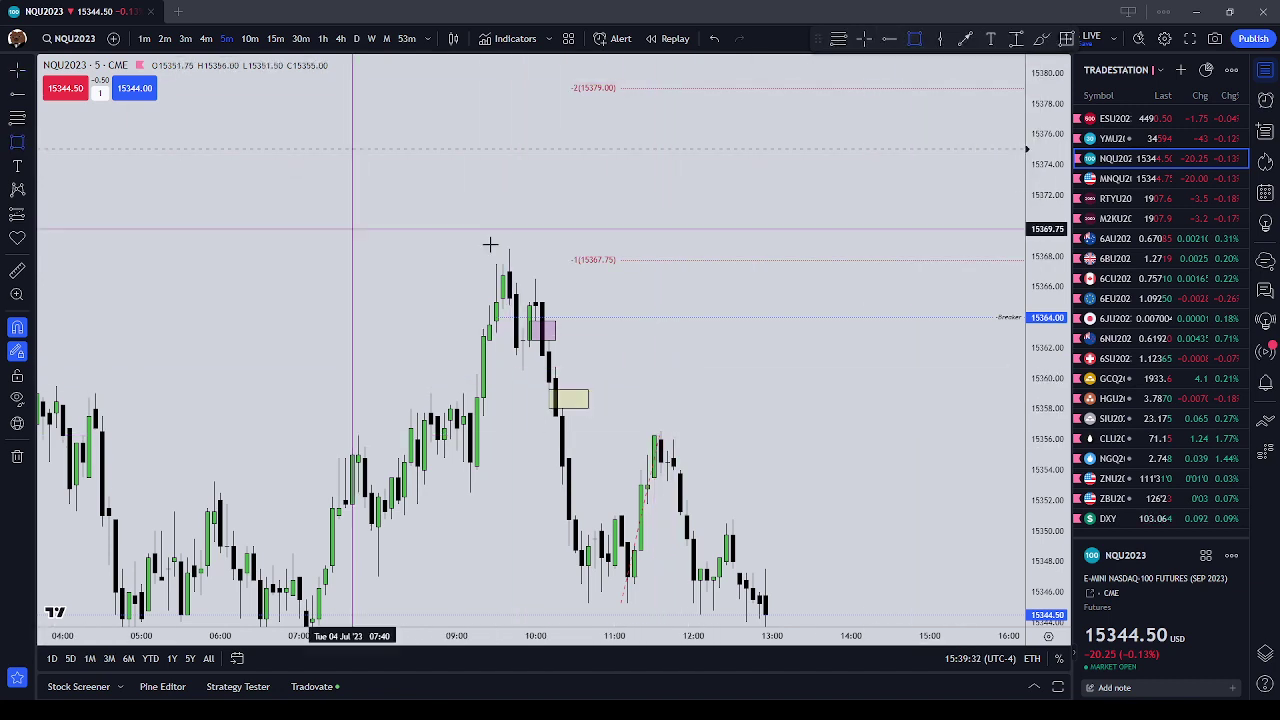
mouse_move(509, 248)
mouse_down()
mouse_move(563, 251)
mouse_move(562, 408)
mouse_up()
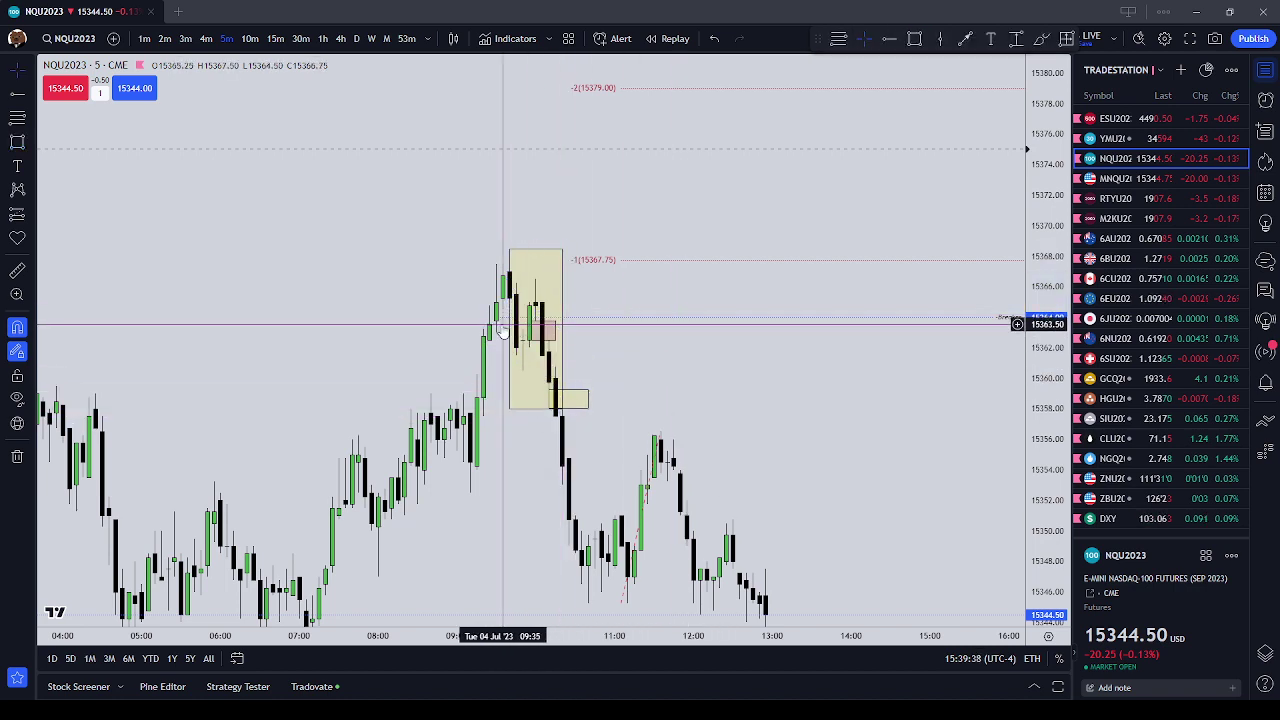
drag(511, 327, 542, 328)
mouse_move(564, 284)
mouse_down()
mouse_move(589, 299)
mouse_move(598, 444)
mouse_up()
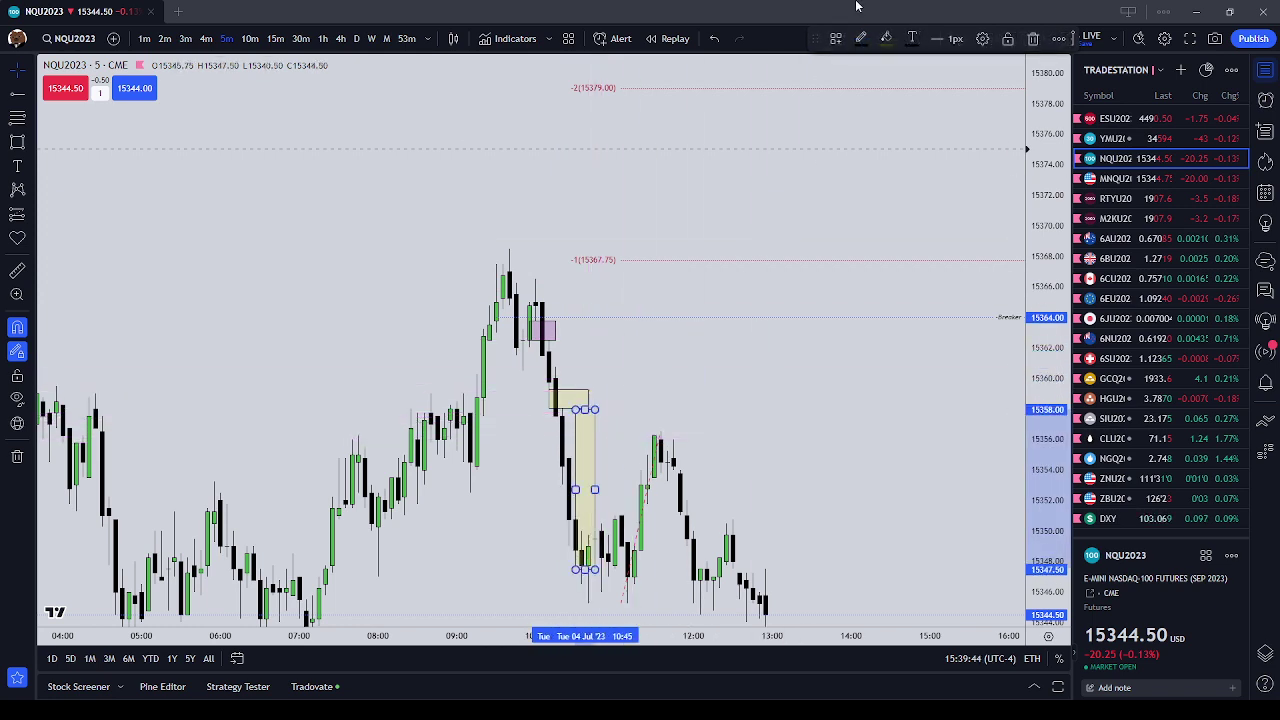
click(884, 40)
click(977, 86)
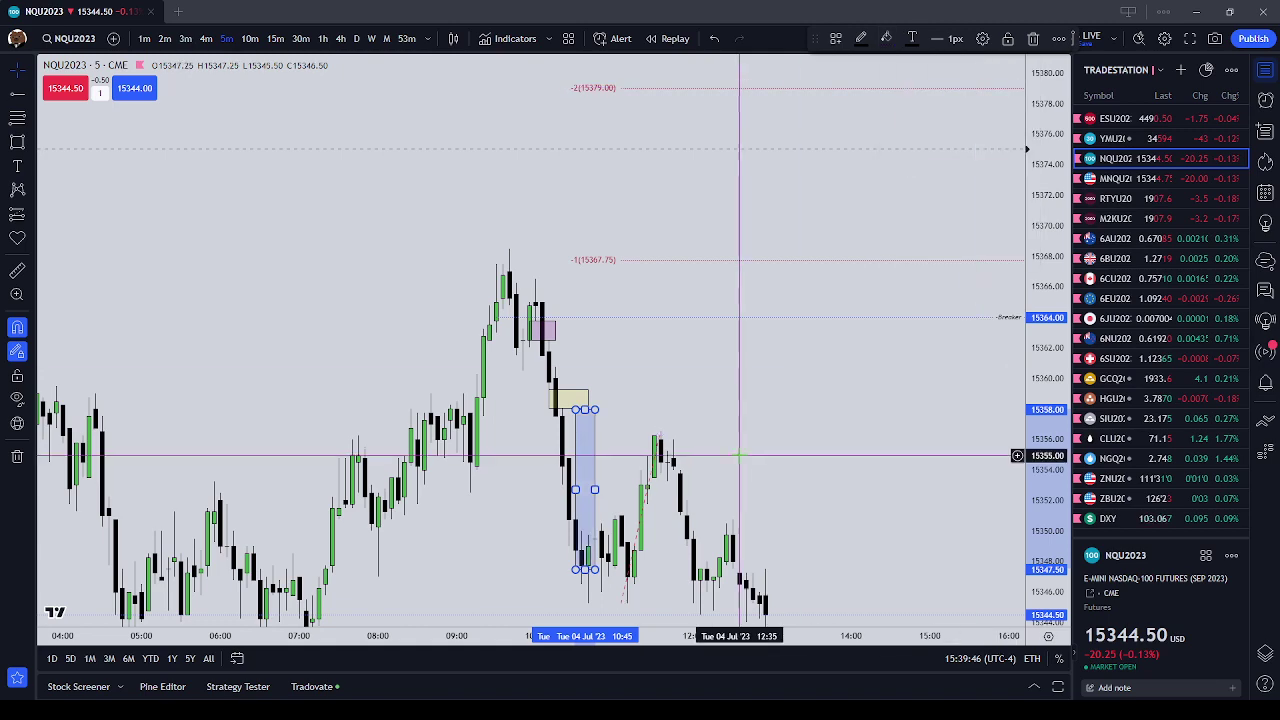
drag(686, 414, 646, 343)
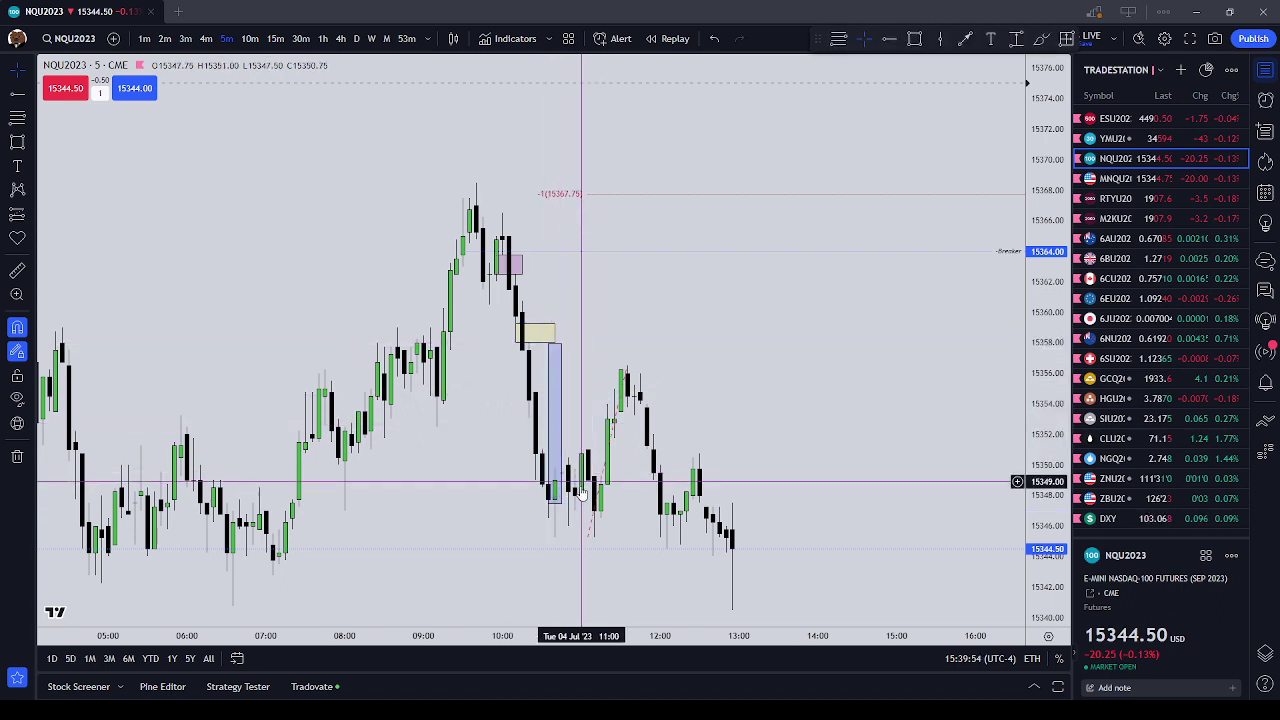
Duplicate the blue box and move the copy further down the chart.
drag(560, 388, 519, 274)
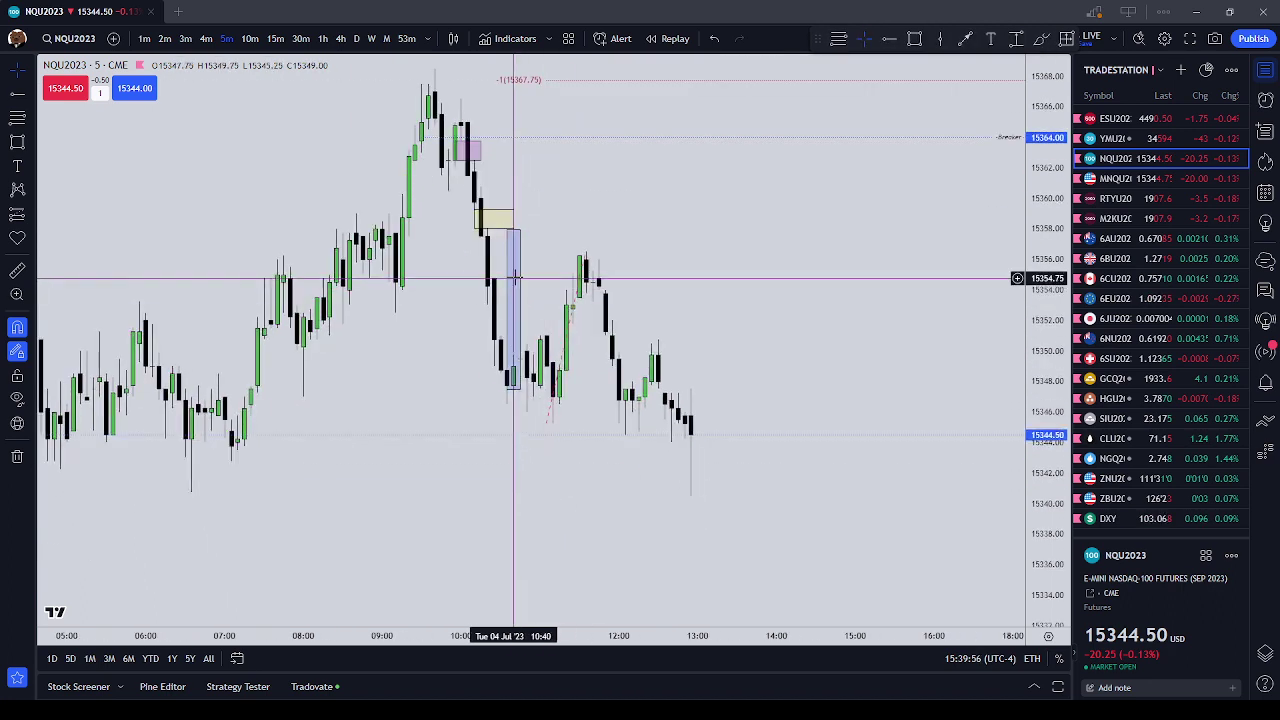
right_click(519, 272)
right_click(514, 262)
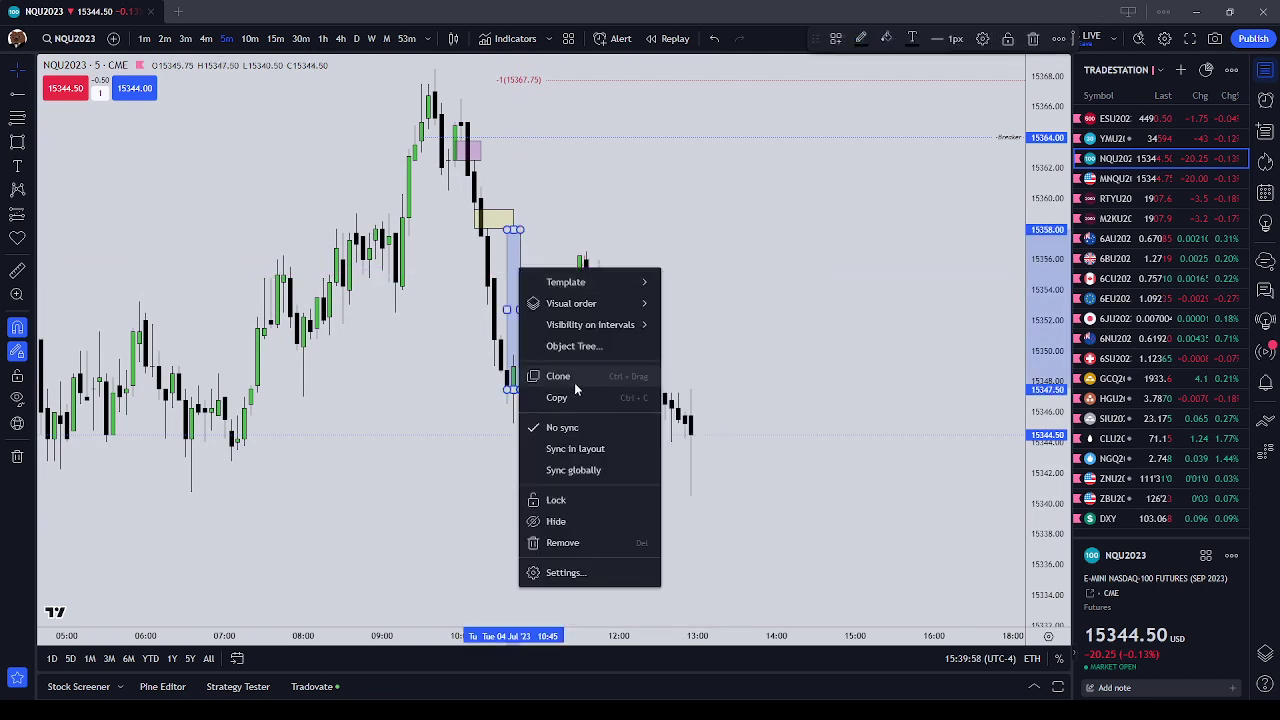
click(574, 380)
mouse_move(518, 226)
mouse_down()
mouse_move(575, 390)
mouse_move(534, 413)
mouse_up()
click(662, 490)
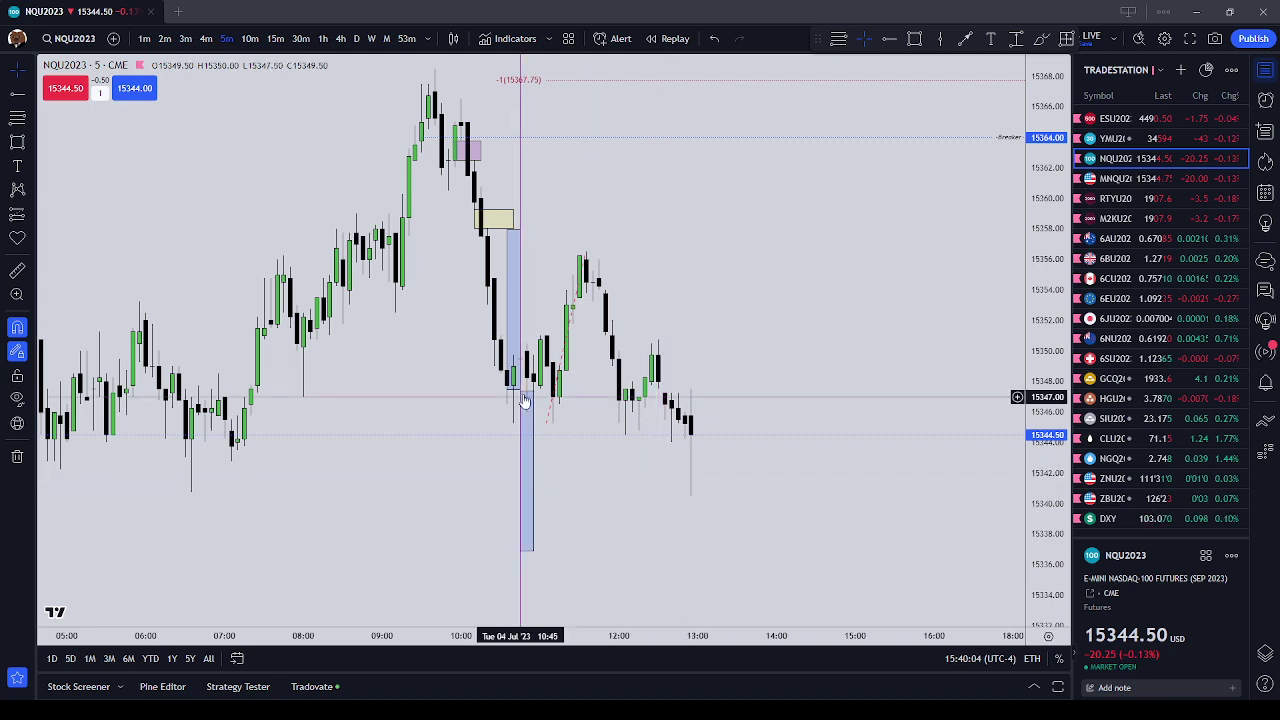
Show earlier candles and lower the blue rectangle's top edge to 15357.75.
click(508, 228)
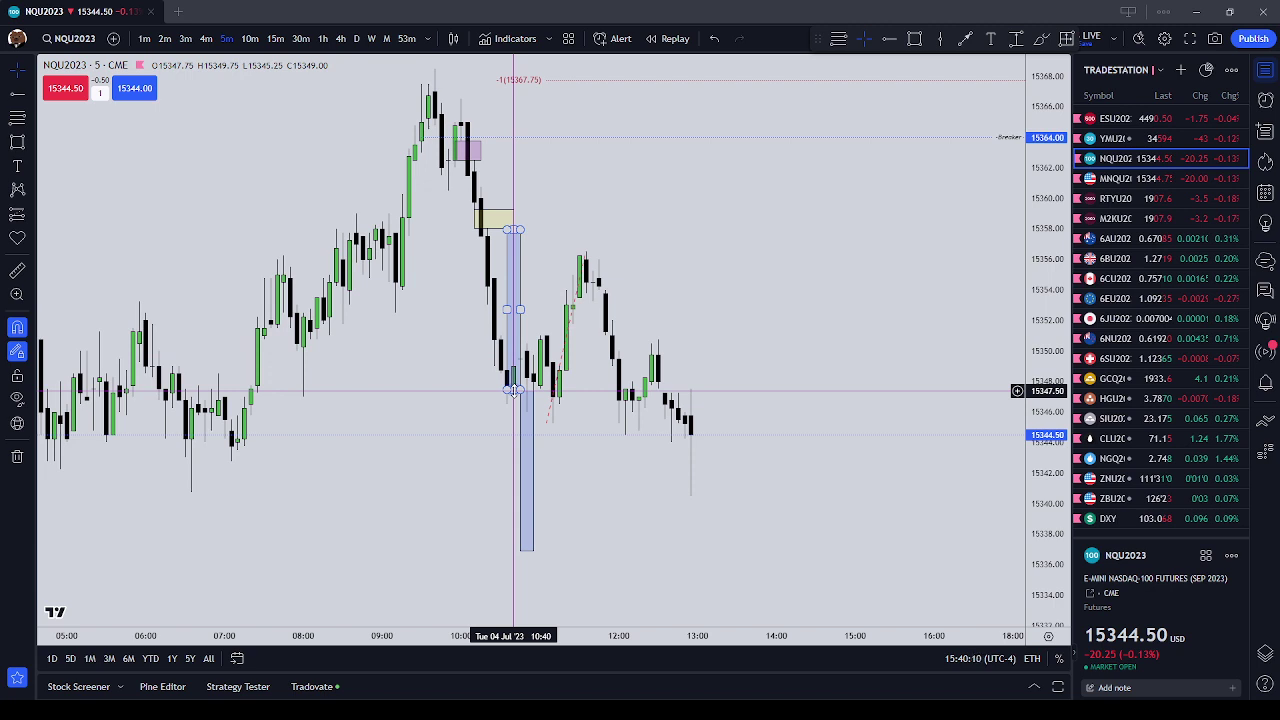
click(476, 170)
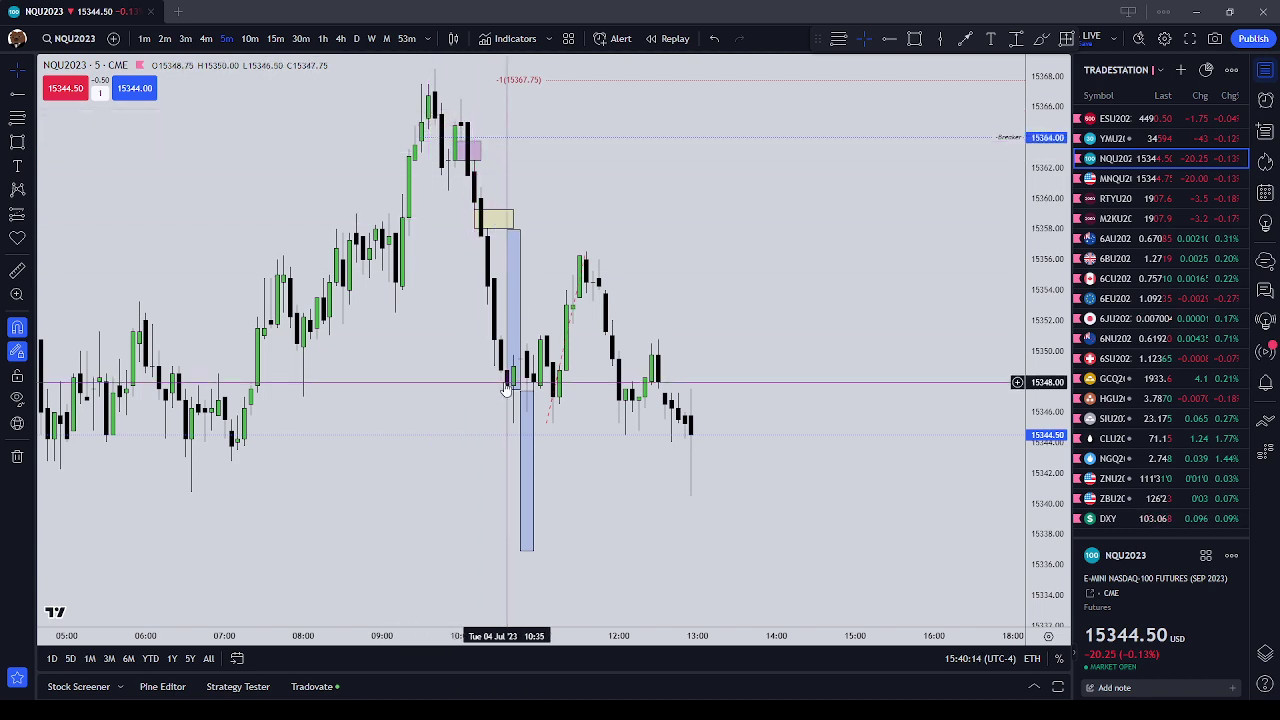
drag(546, 290, 635, 311)
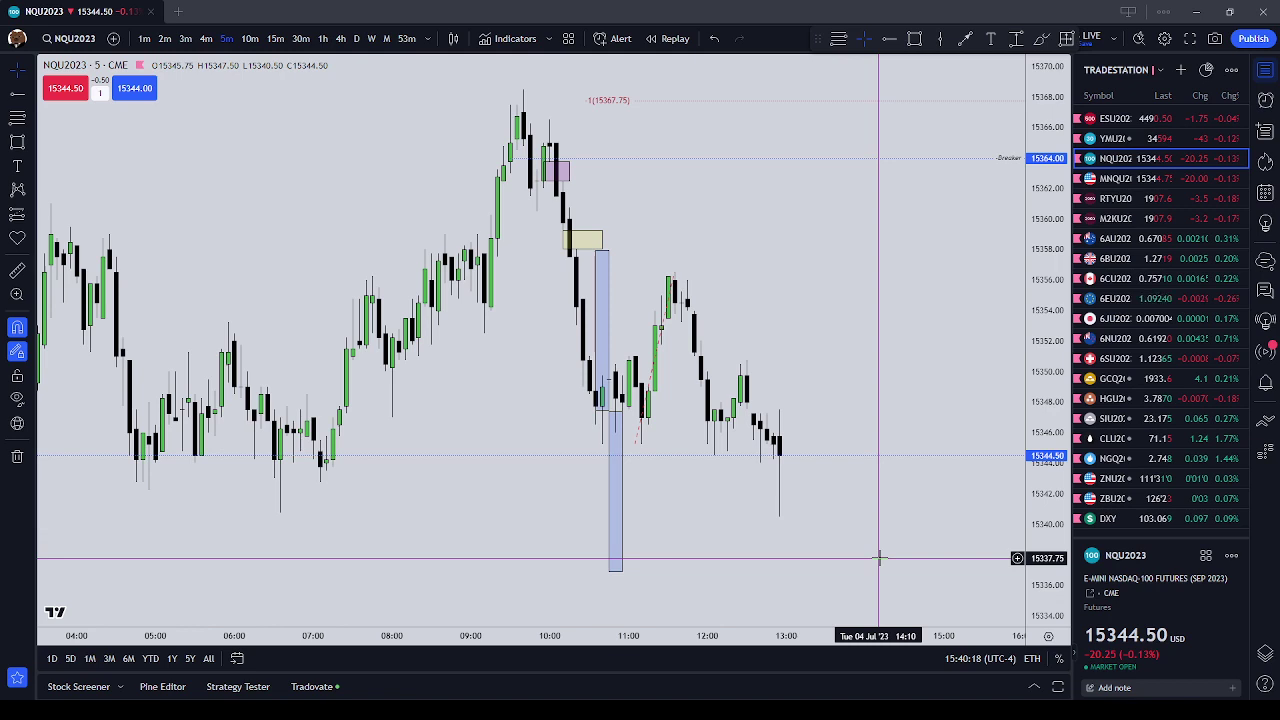
click(602, 250)
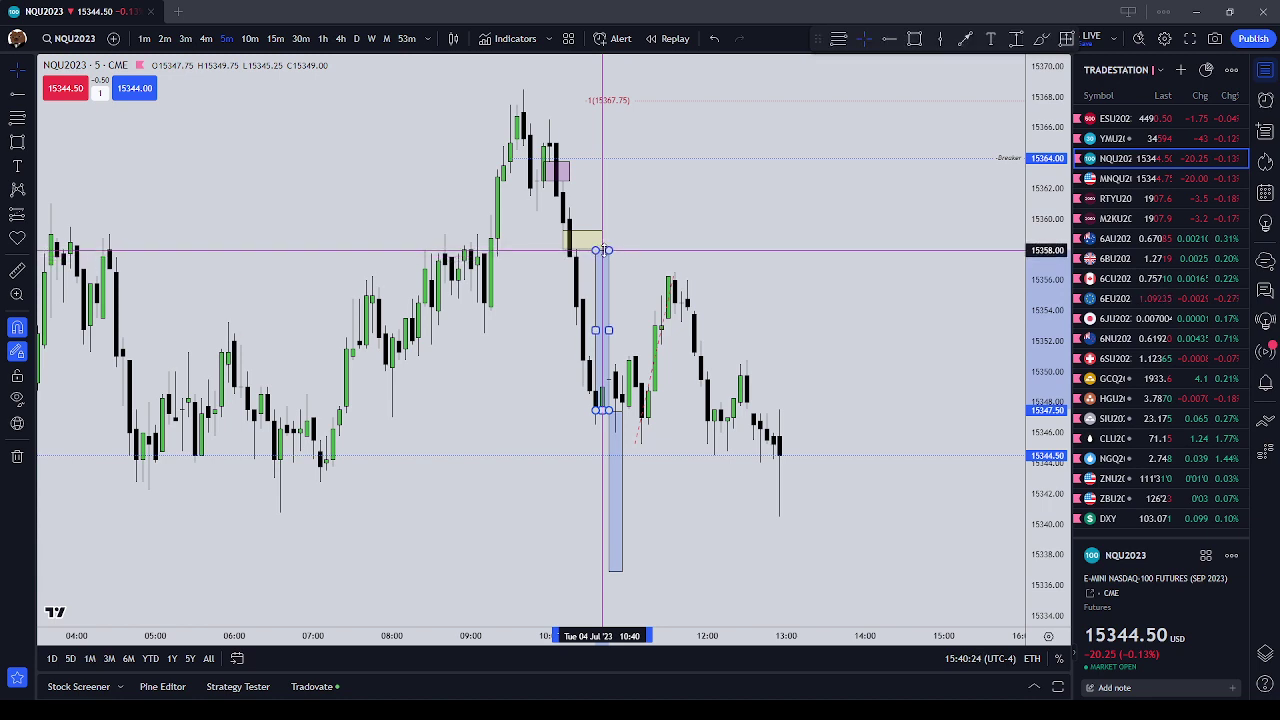
click(657, 258)
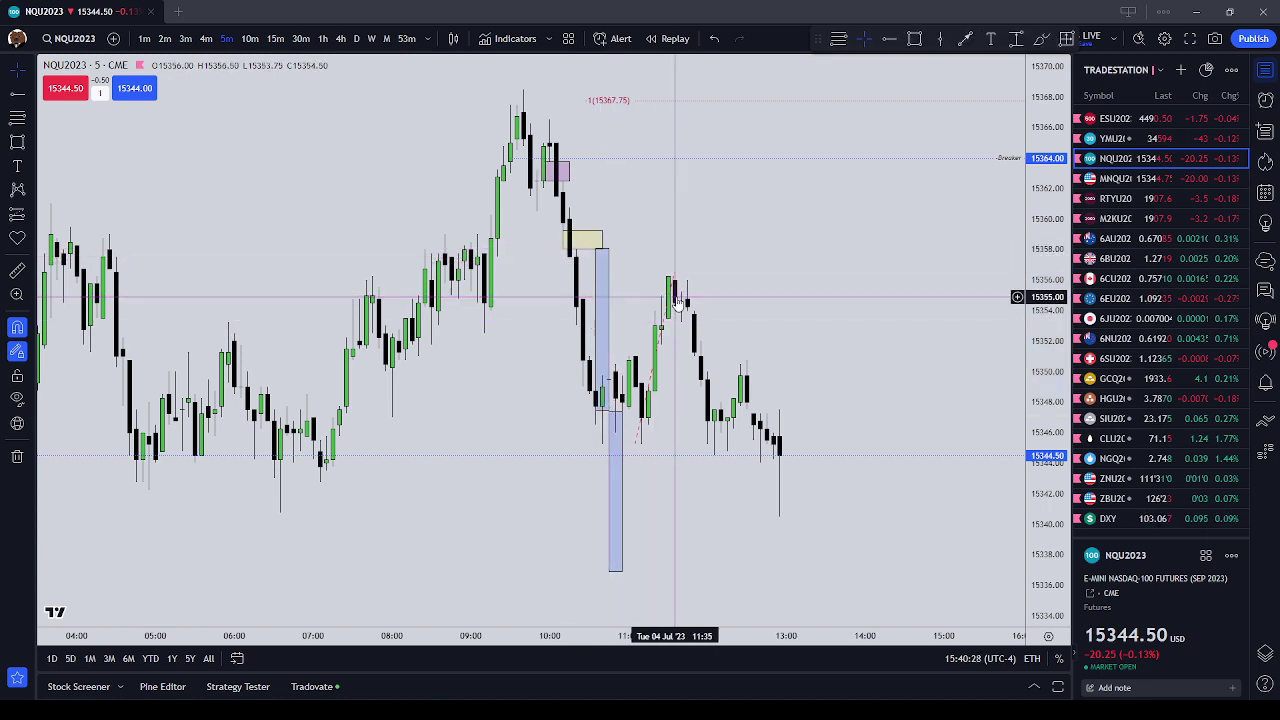
click(602, 248)
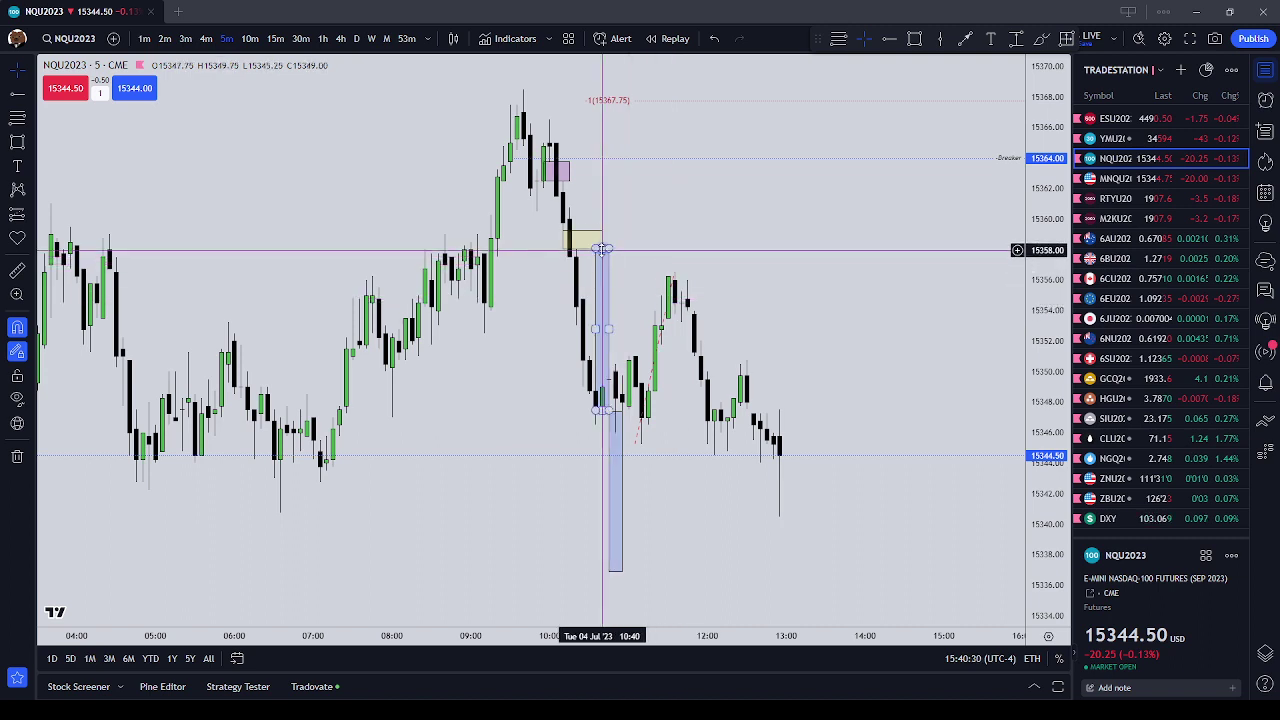
drag(602, 248, 602, 255)
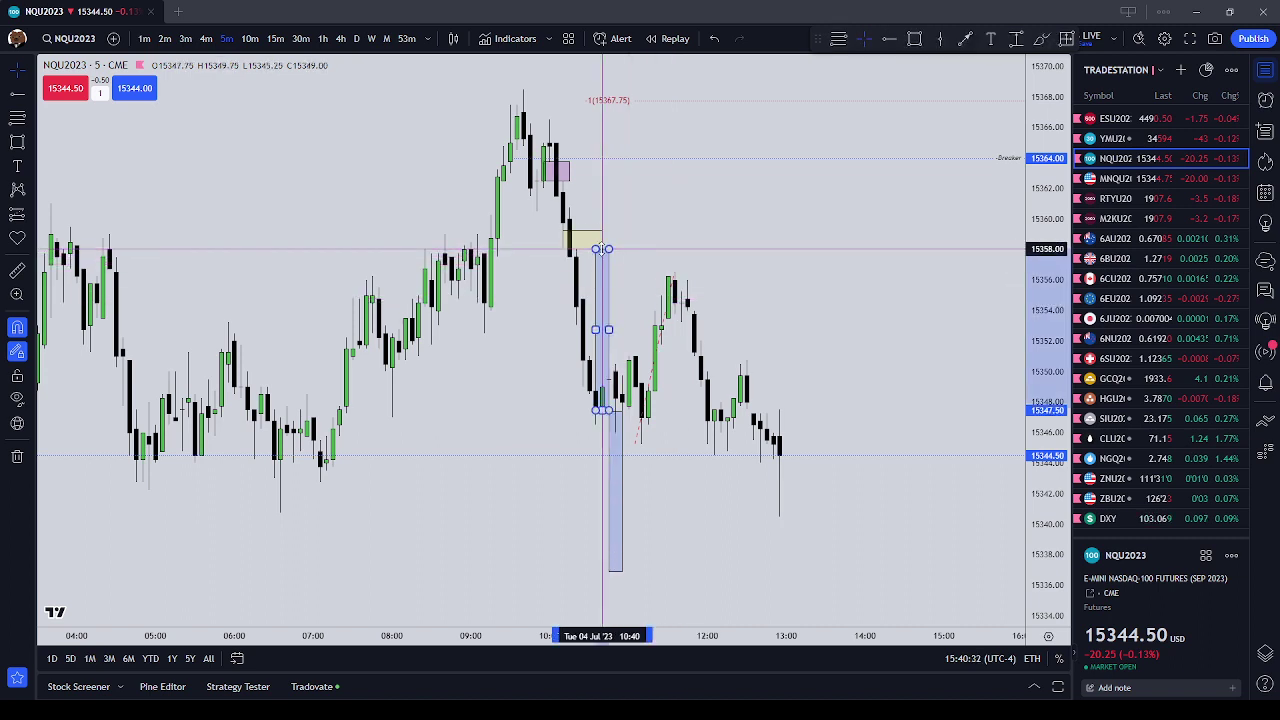
click(557, 171)
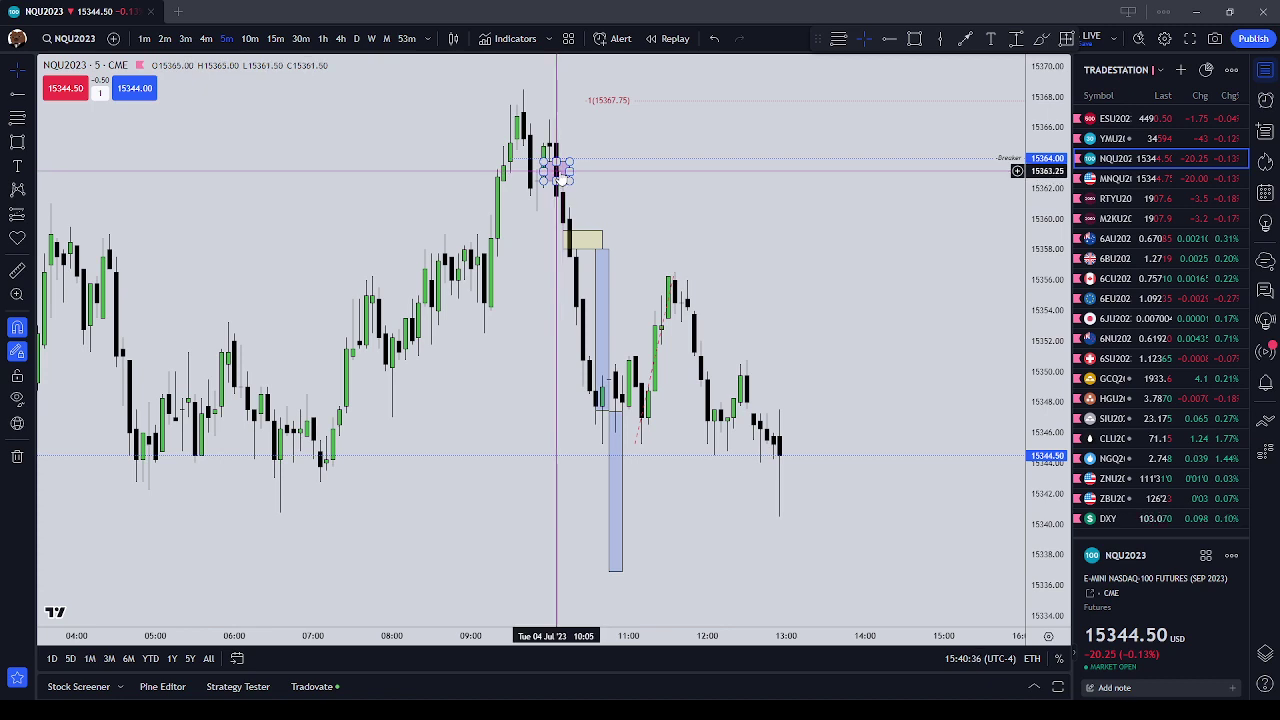
Narrow the yellow box from the left and reposition the blue rectangles stepping down to about 15337.
click(566, 240)
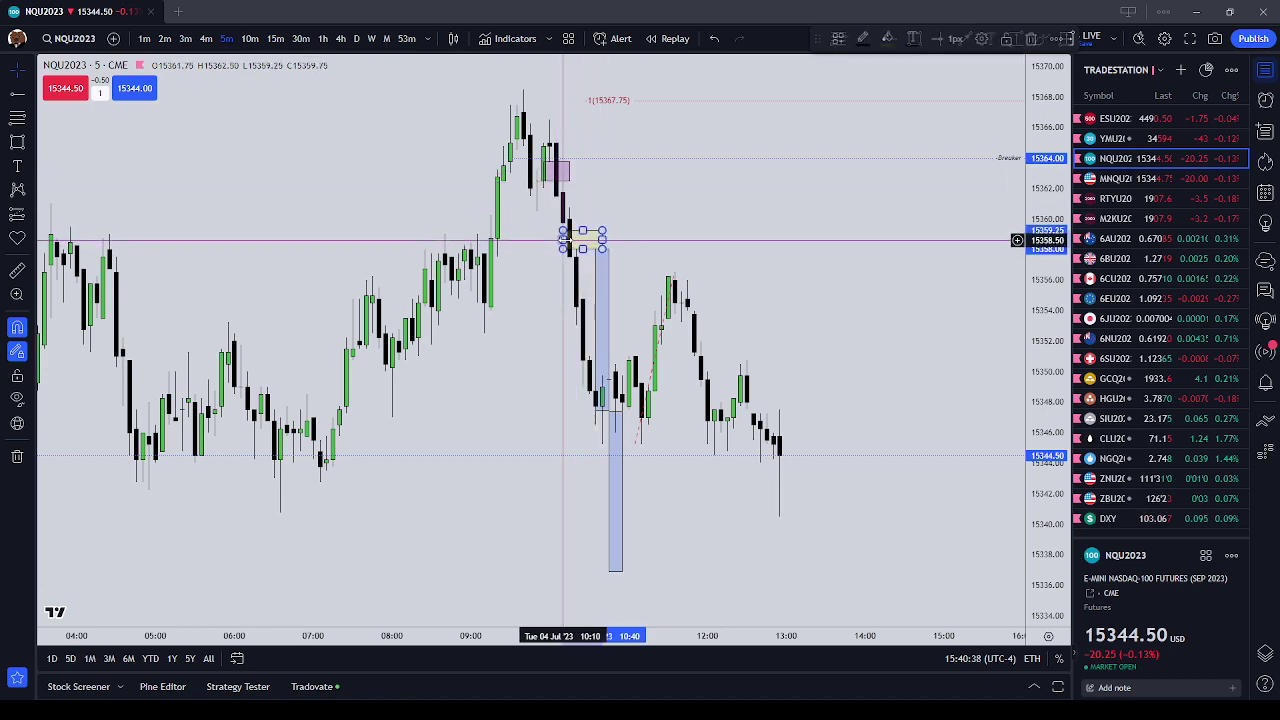
drag(549, 238, 590, 243)
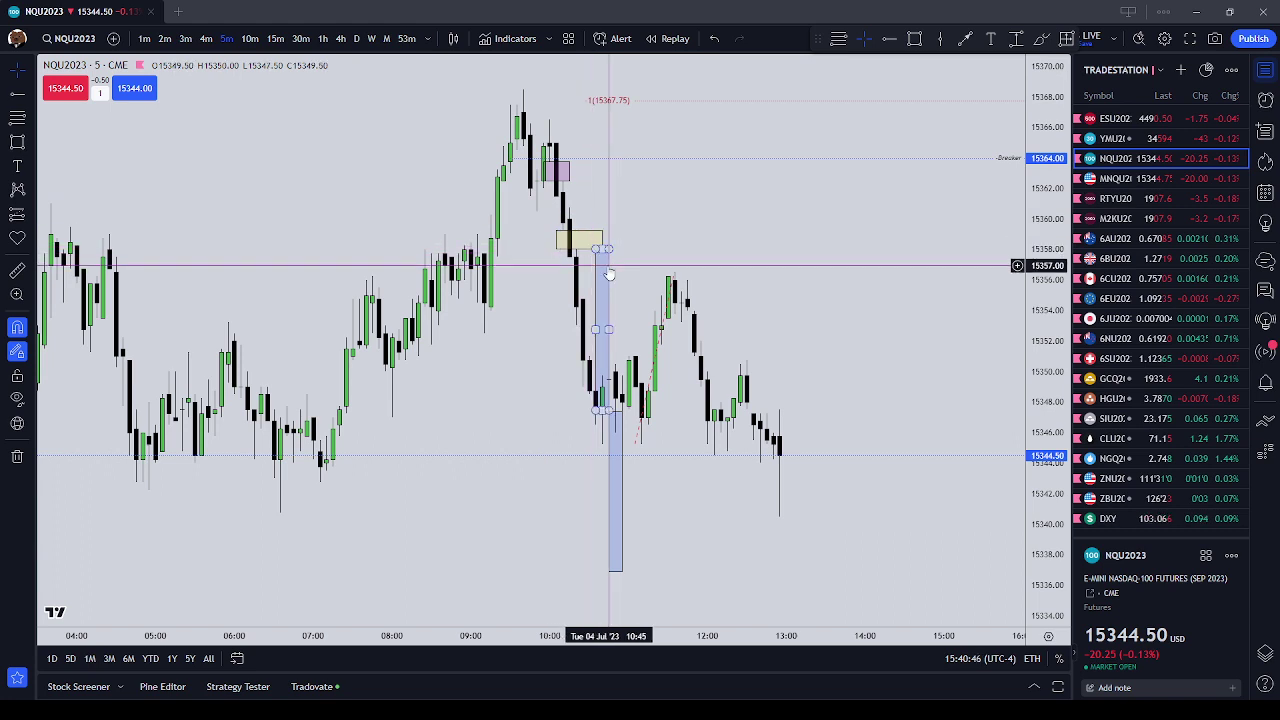
mouse_move(609, 274)
mouse_down()
mouse_move(609, 246)
mouse_move(604, 366)
mouse_move(601, 246)
mouse_move(609, 277)
mouse_move(620, 274)
mouse_move(623, 434)
mouse_up()
drag(603, 392, 609, 299)
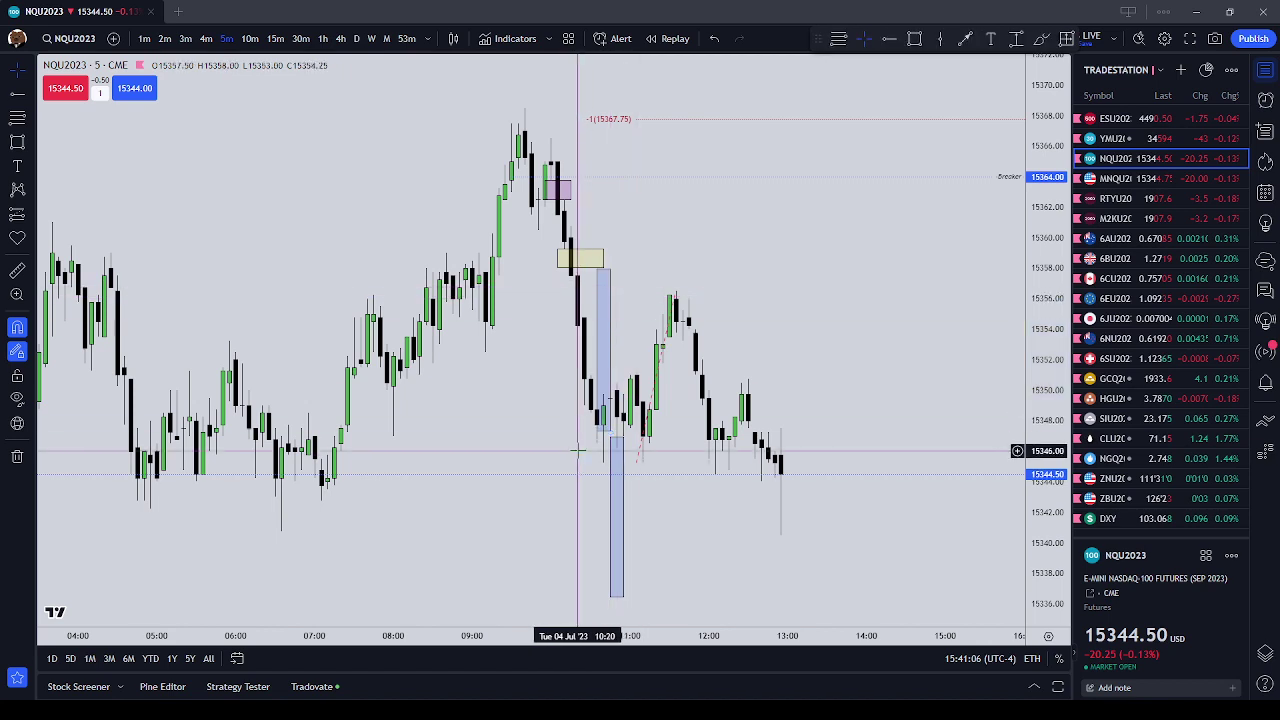
drag(625, 451, 625, 450)
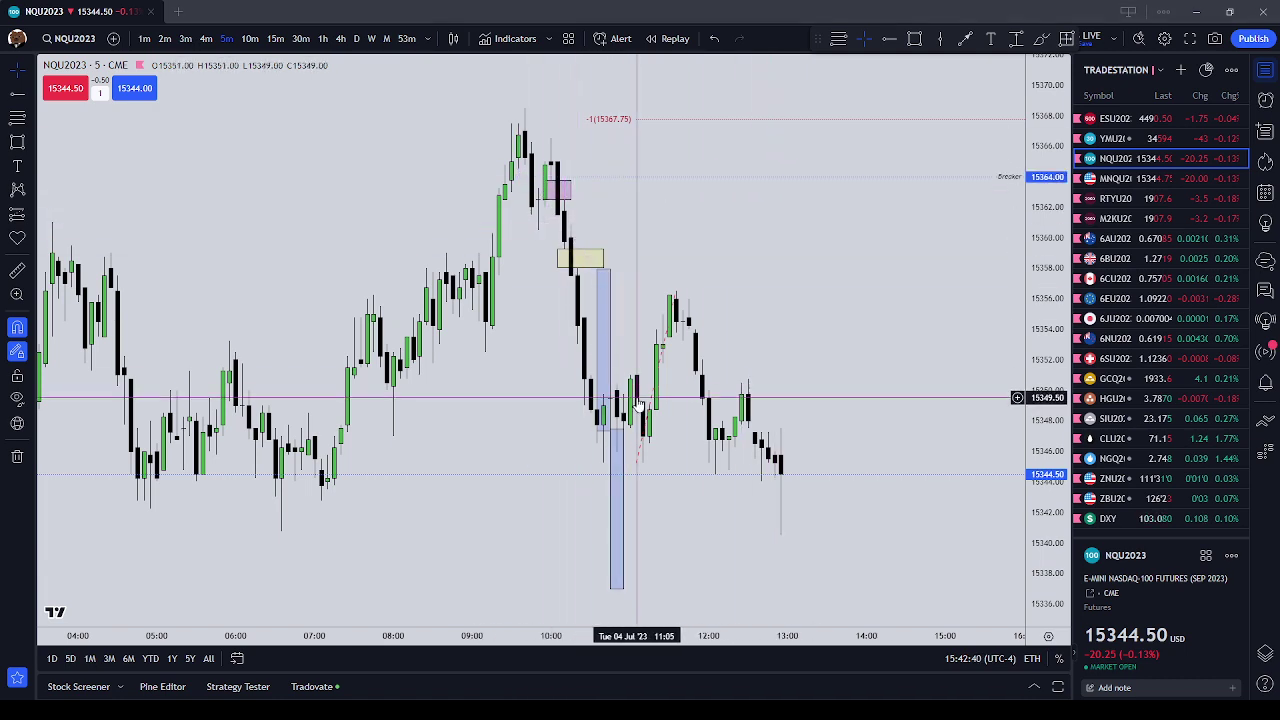
Raise the blue rectangle's top to 15358.00.
click(609, 270)
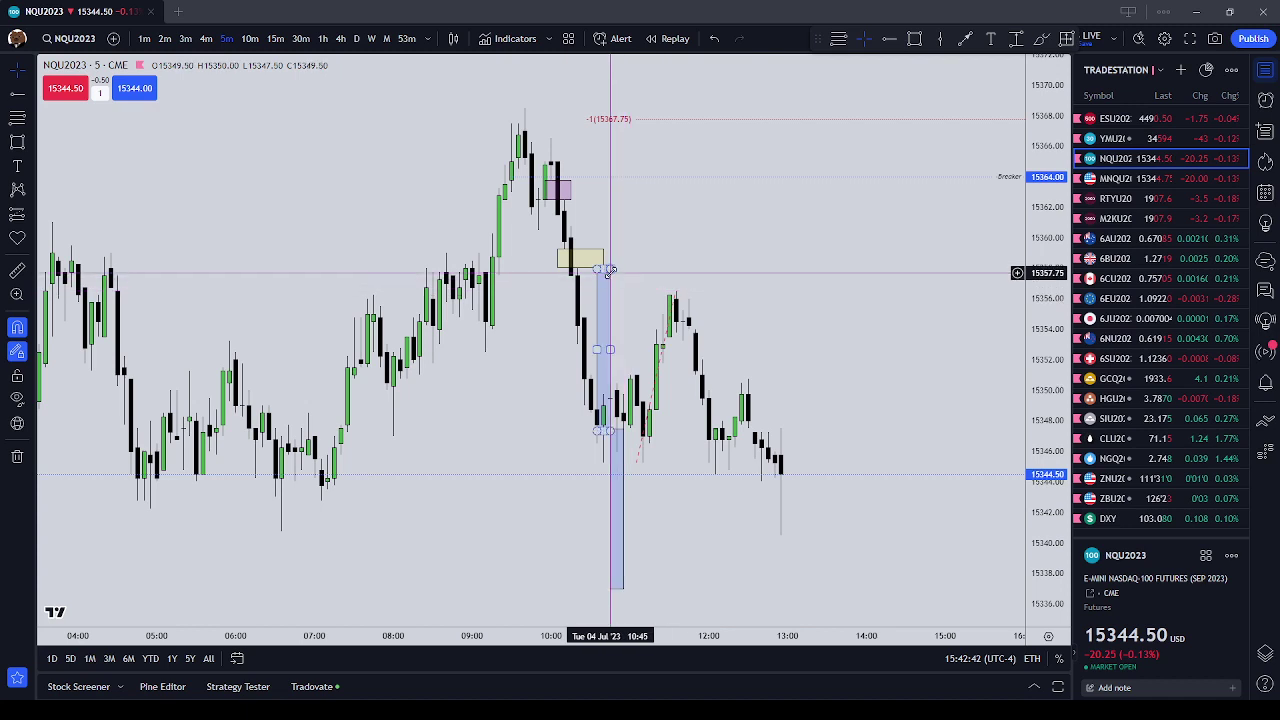
drag(610, 270, 603, 267)
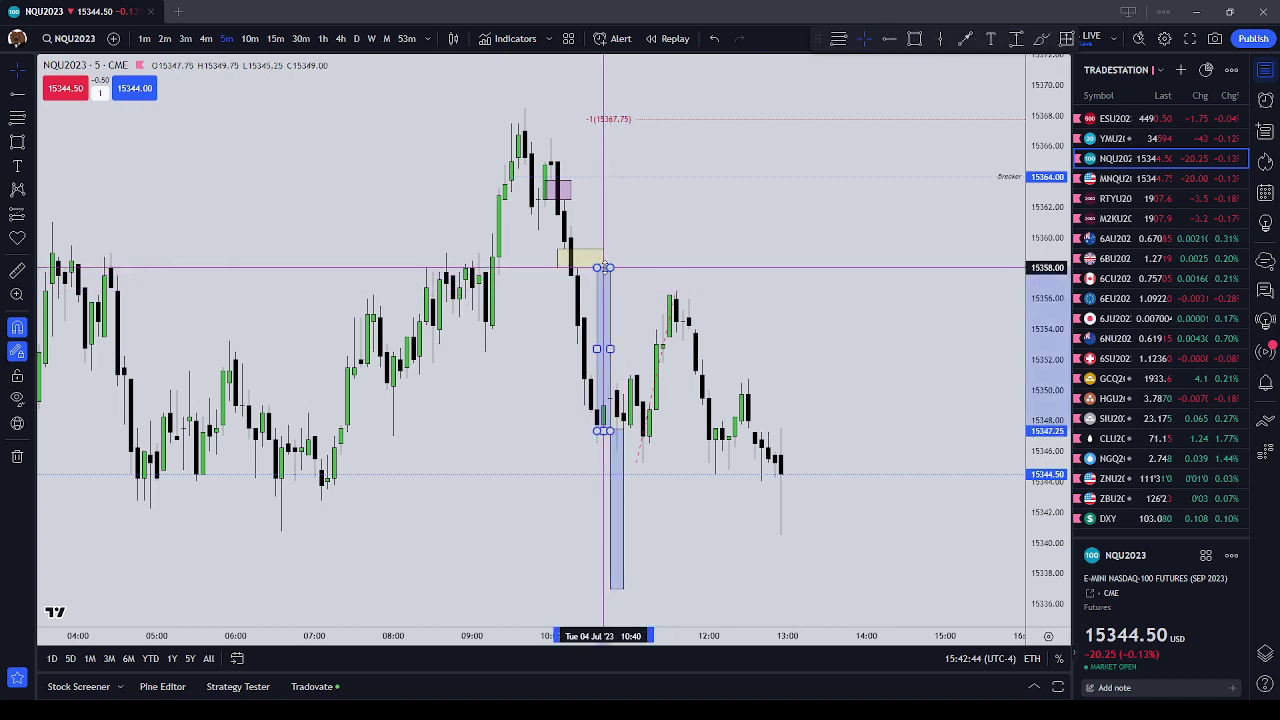
click(689, 279)
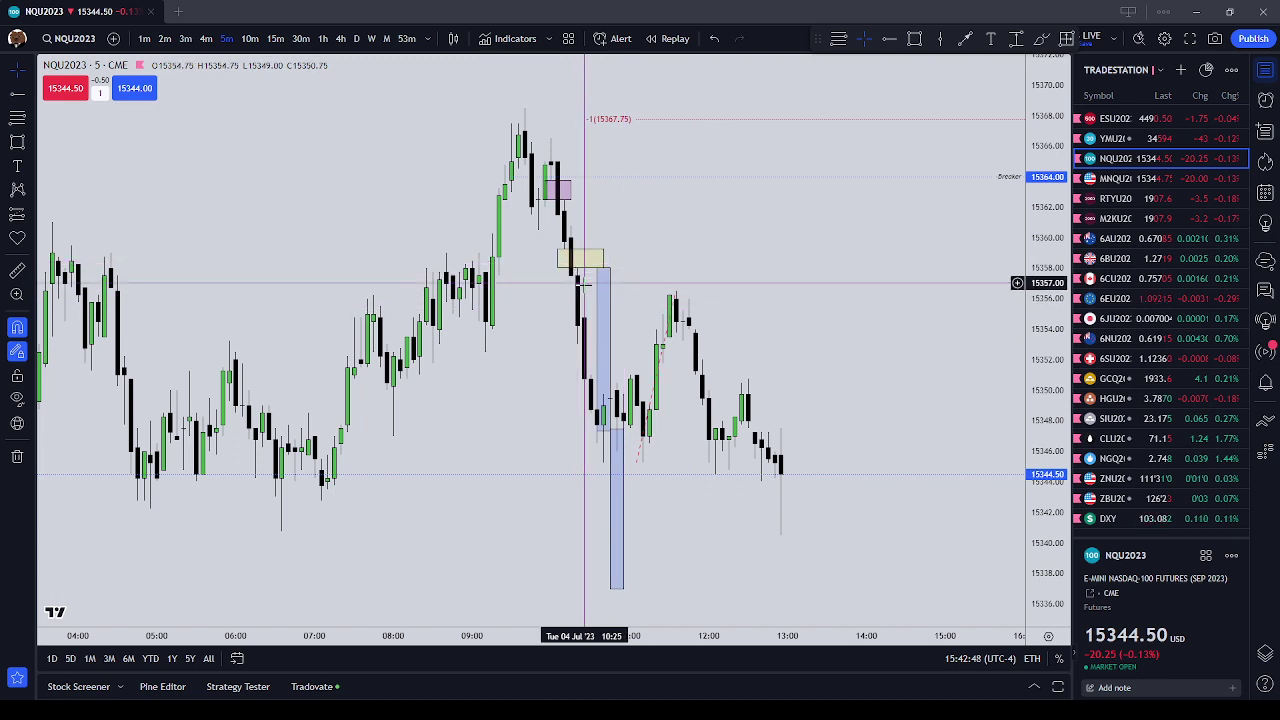
scroll(672, 450, down, 1)
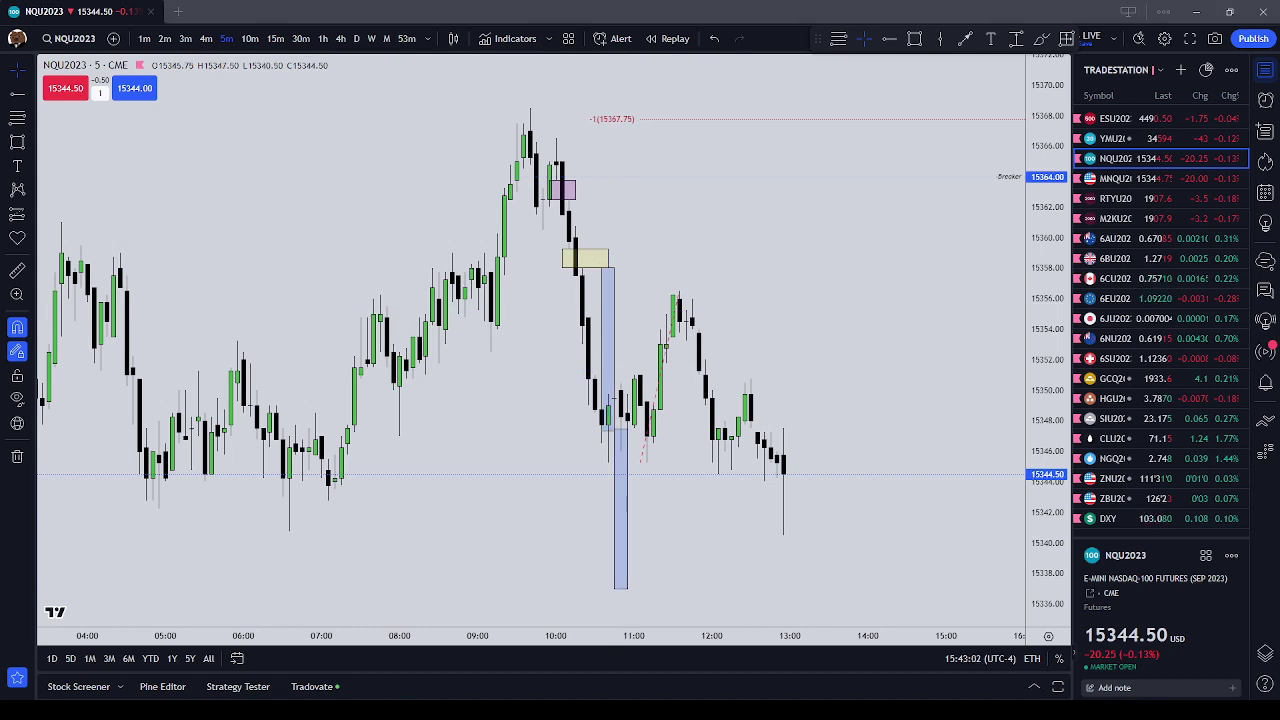
Zoom out to show more of the session and recentre the price action, leaving the rectangle settings unchanged.
click(617, 300)
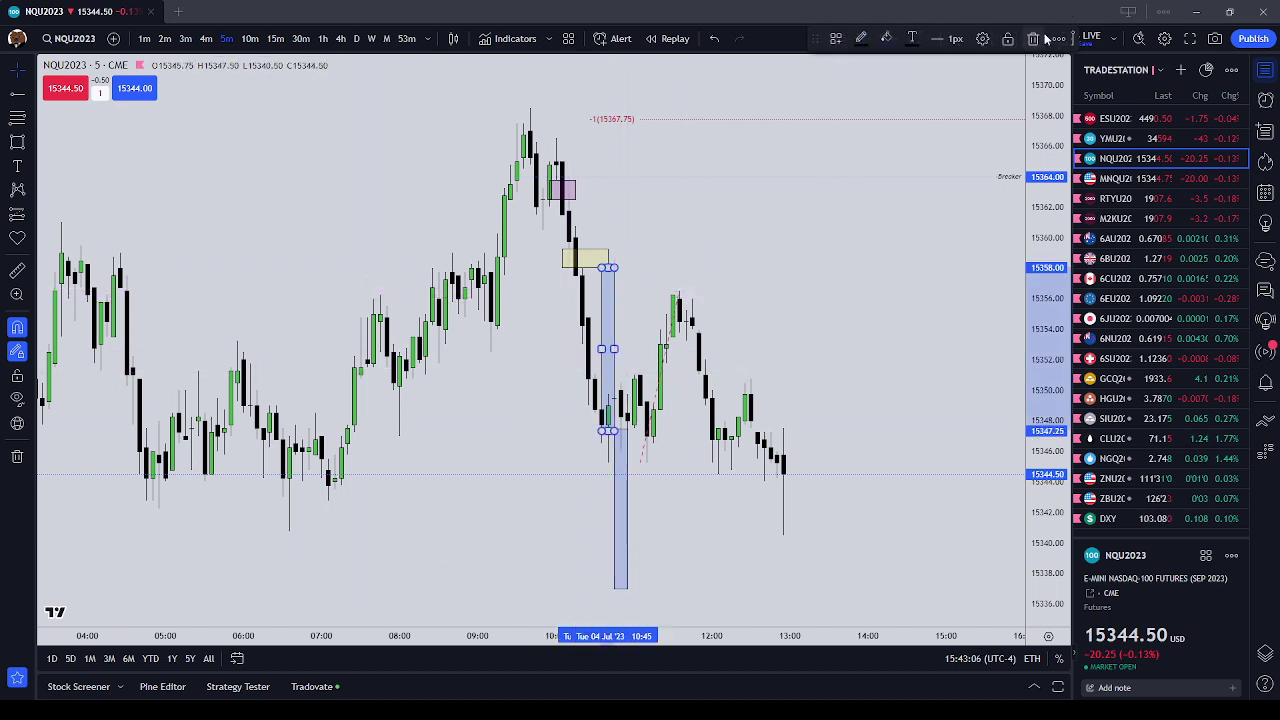
scroll(860, 183, down, 3)
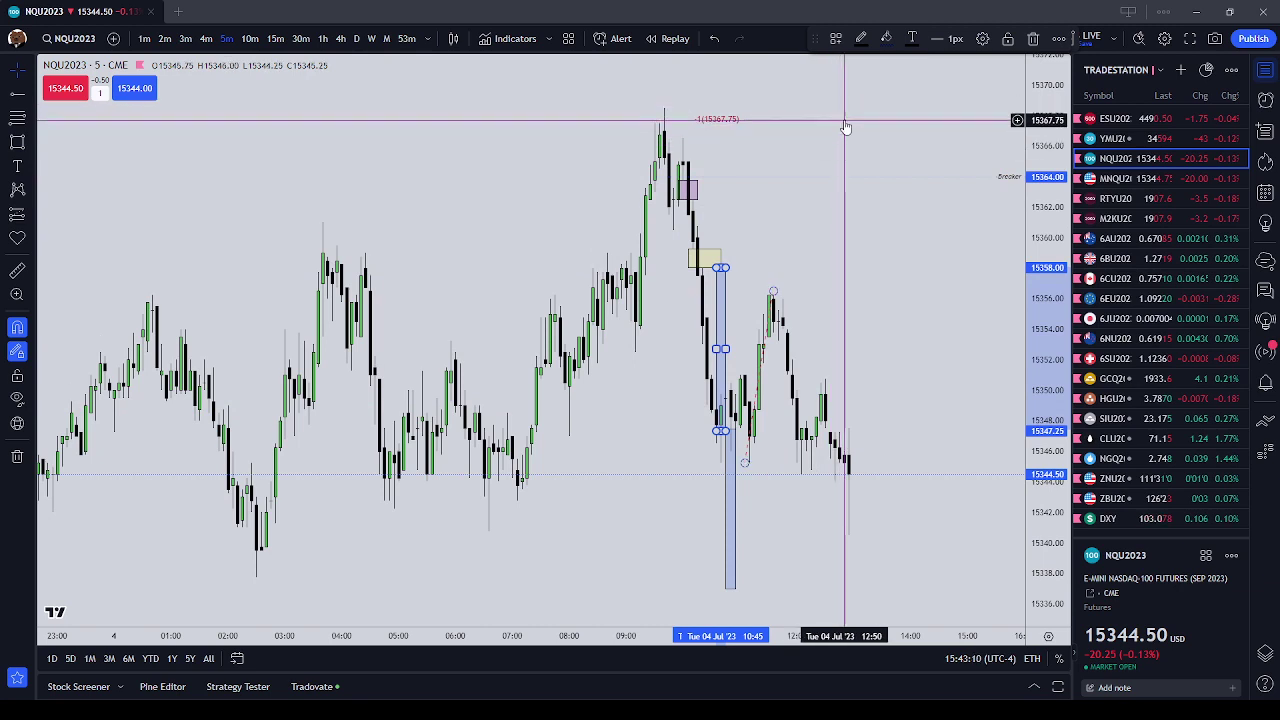
click(800, 225)
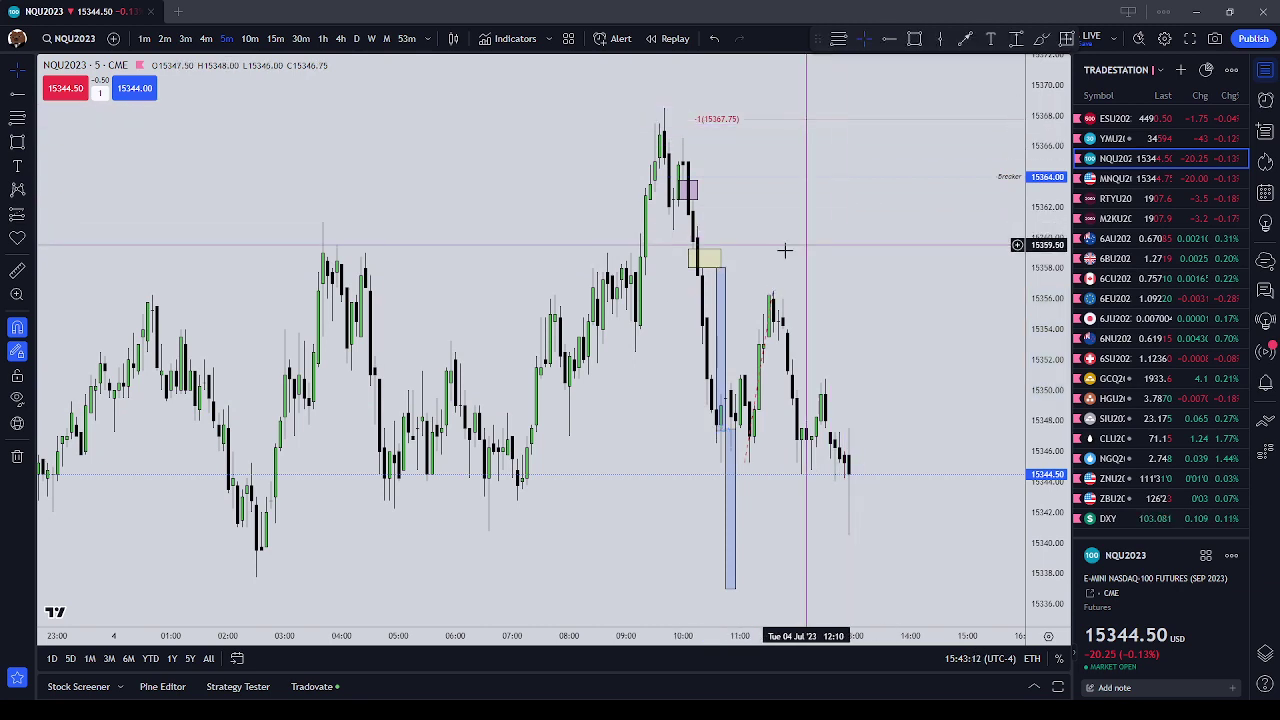
double_click(722, 268)
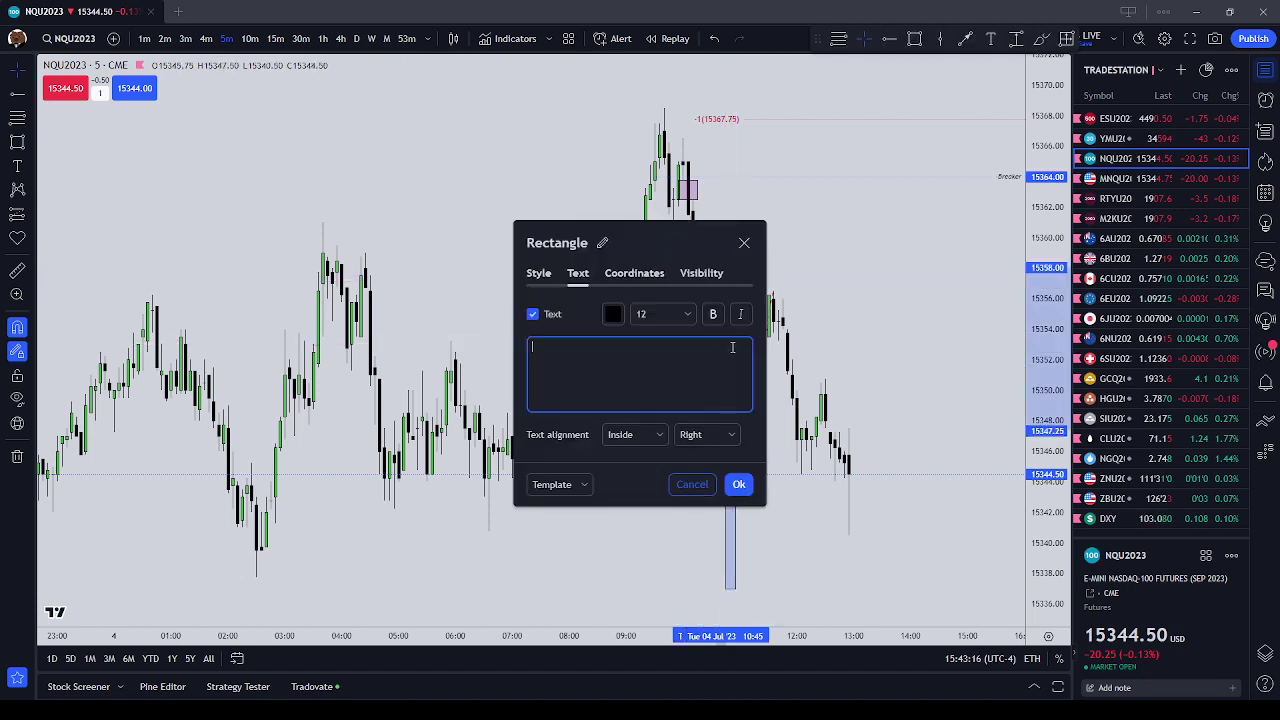
click(744, 245)
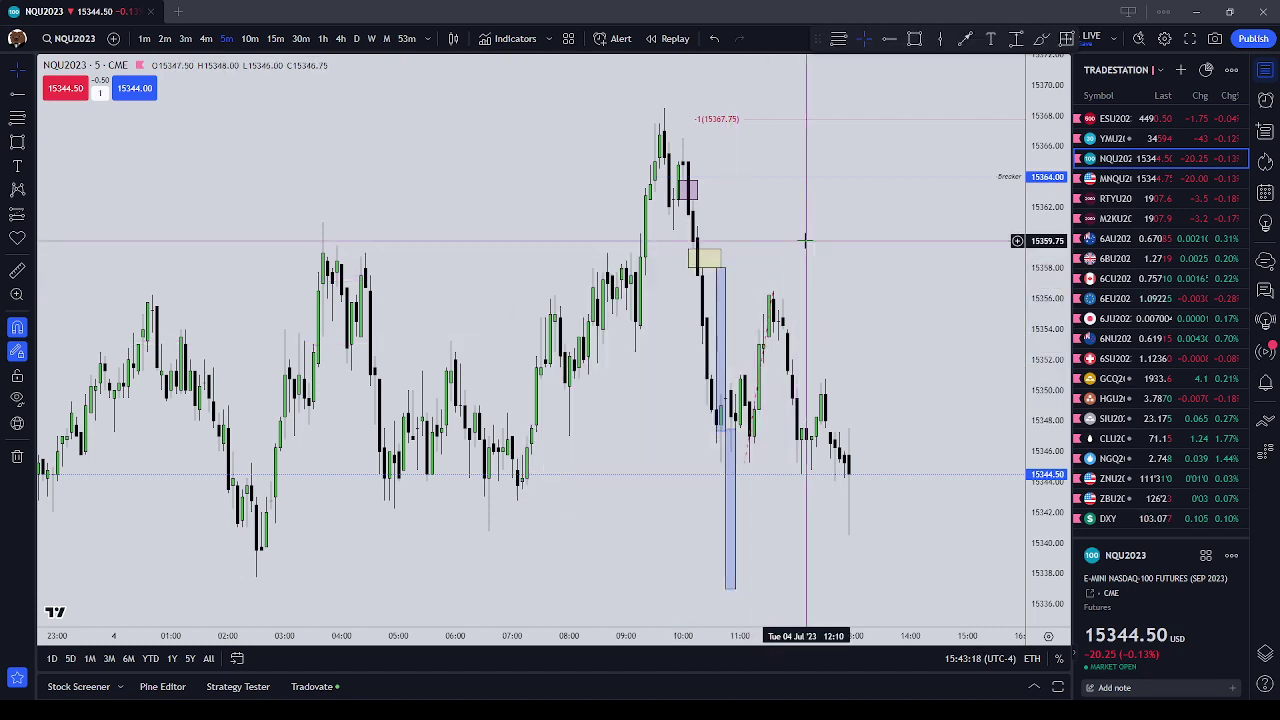
click(712, 350)
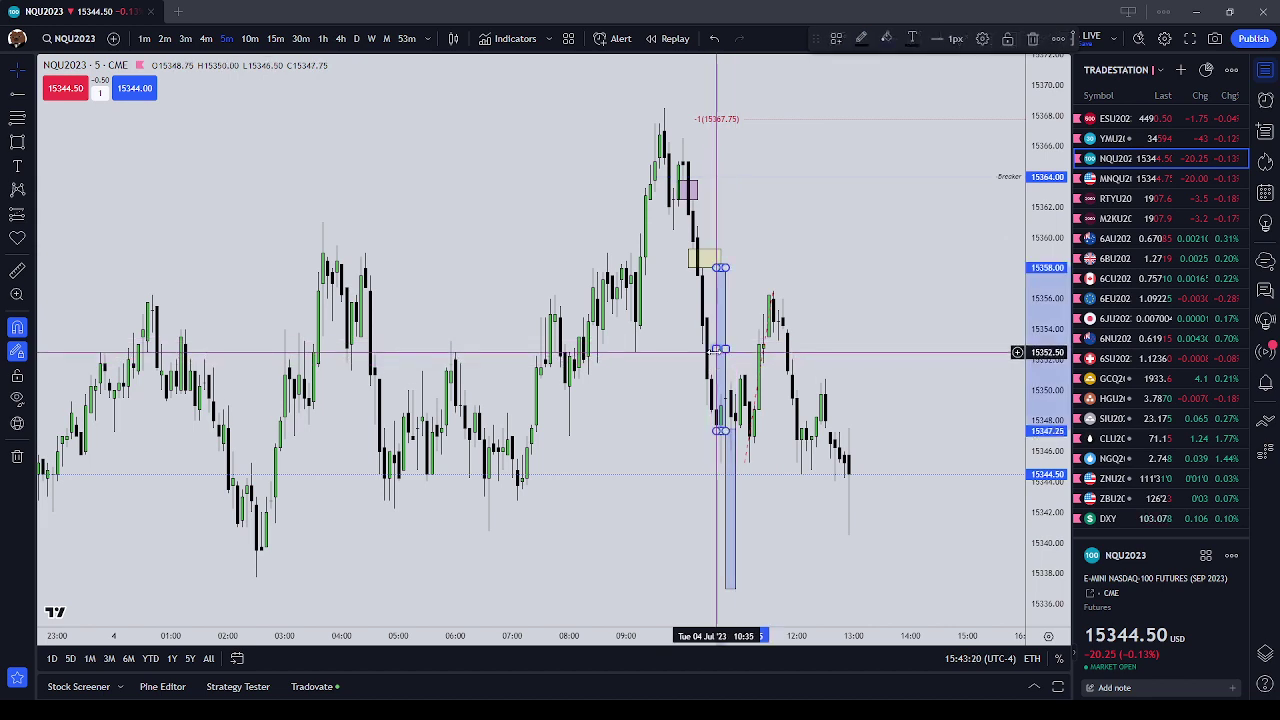
click(806, 311)
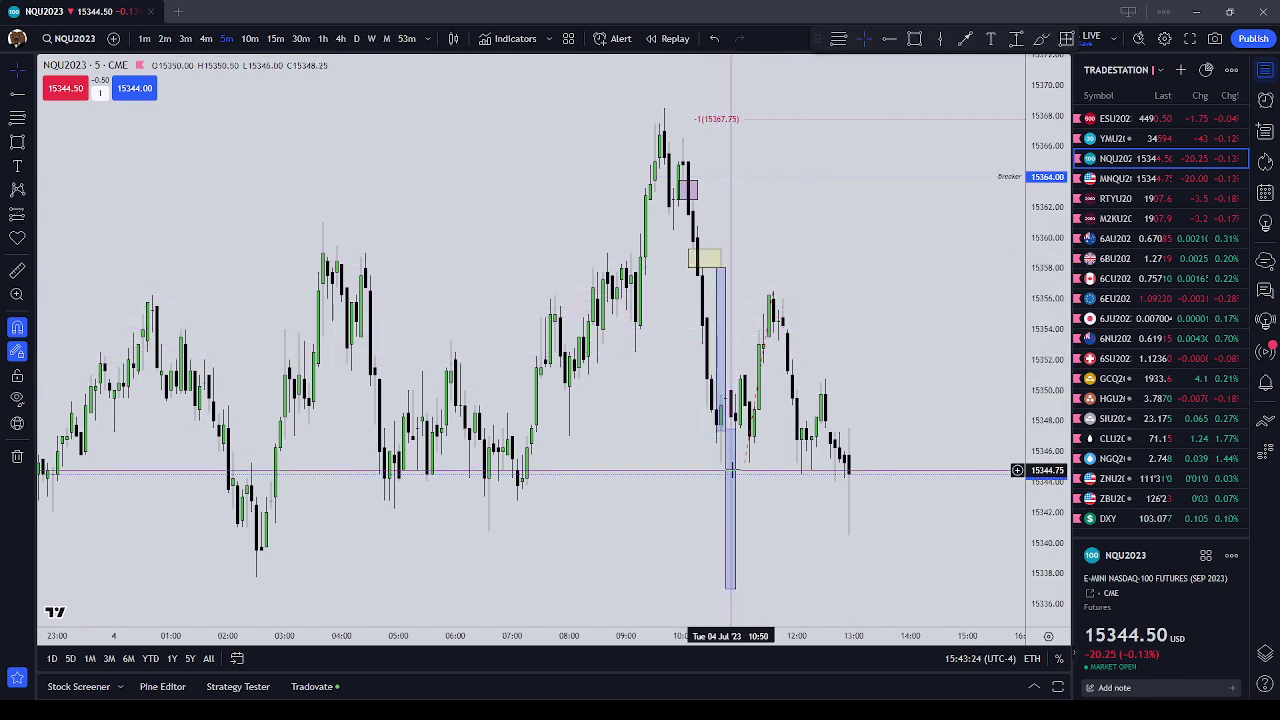
scroll(828, 498, up, 2)
drag(857, 366, 880, 307)
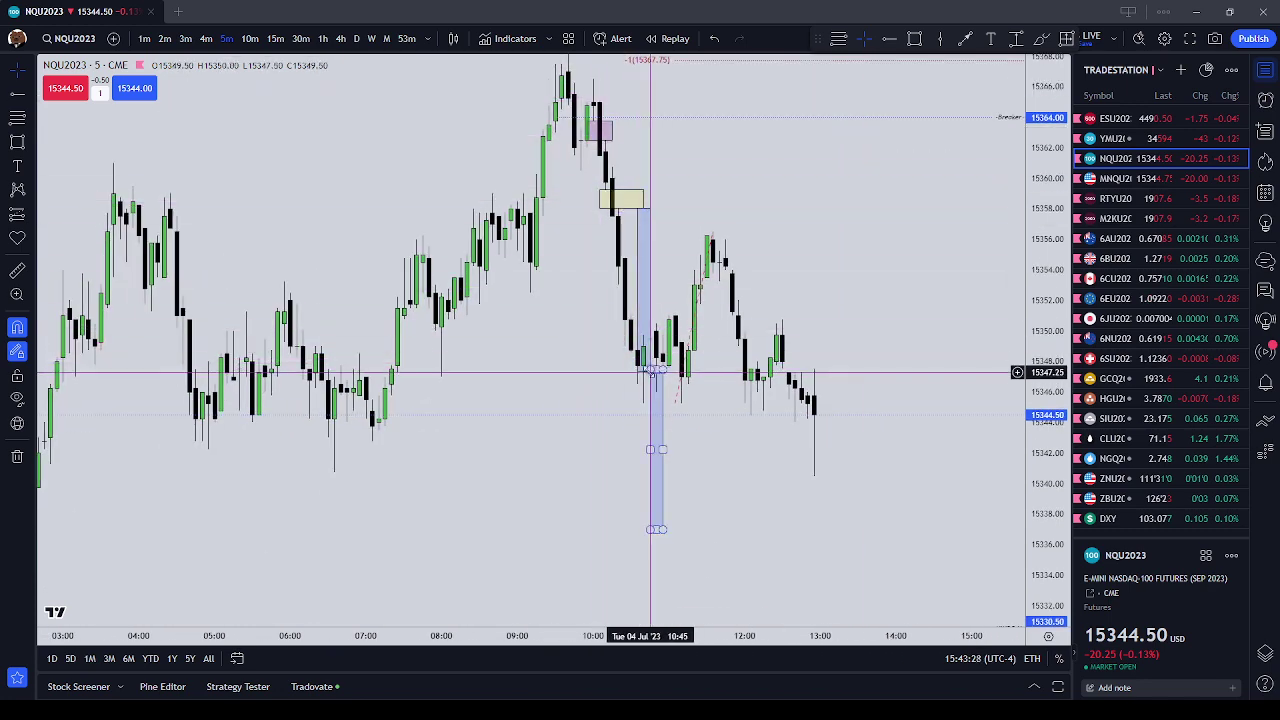
key(alt+shift+r)
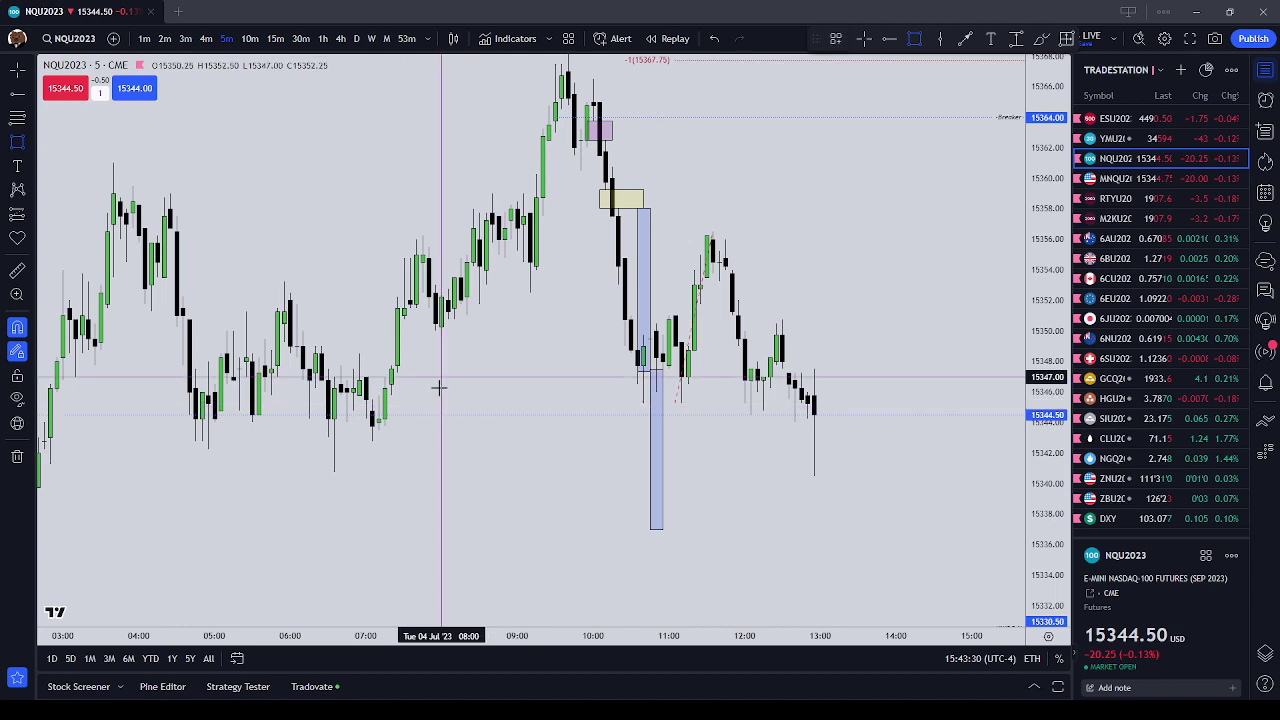
Draw a rectangle at about 15347.00–15345.50, extend it left to 07:30 and fill it pink.
mouse_move(441, 378)
mouse_down()
mouse_move(555, 405)
mouse_move(630, 398)
mouse_up()
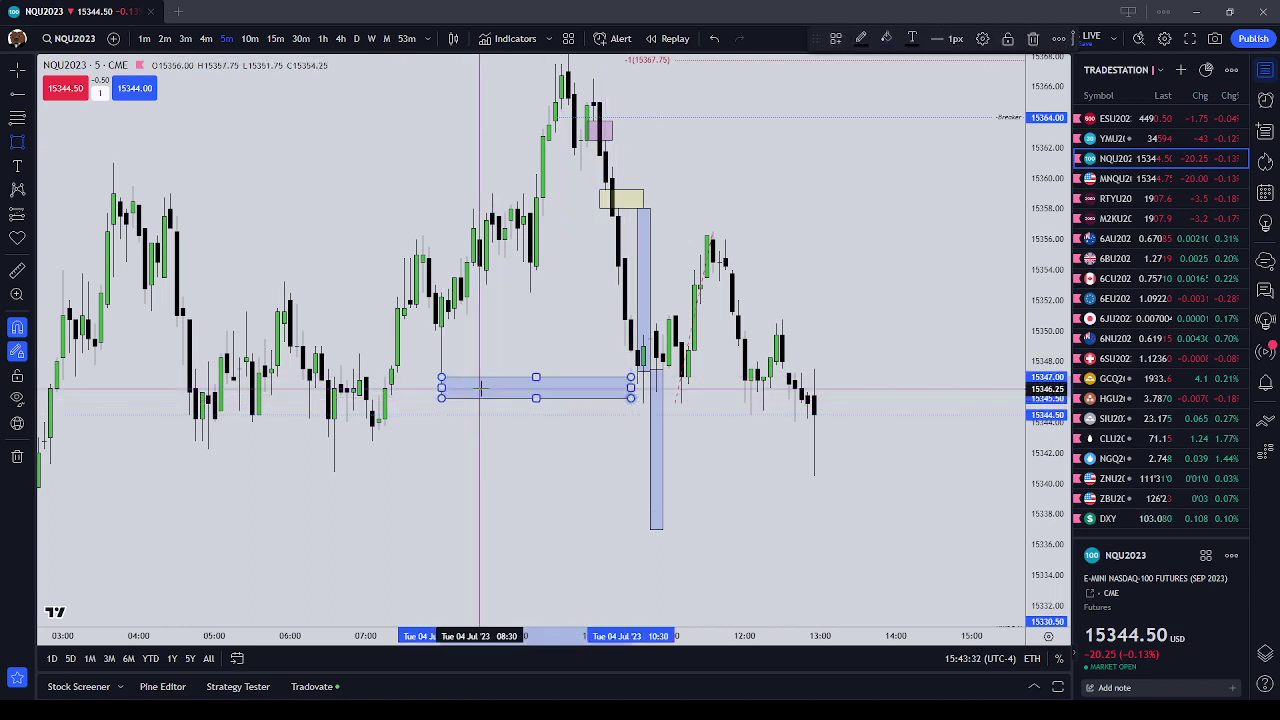
drag(441, 388, 404, 388)
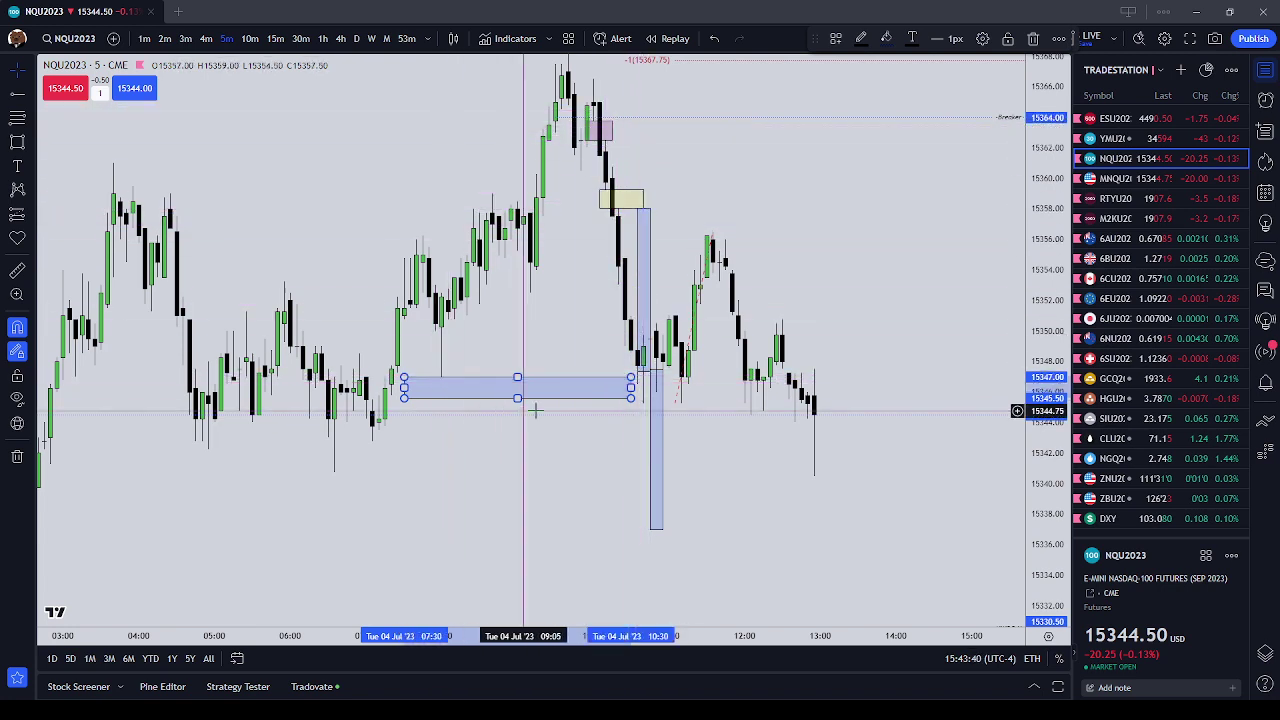
click(888, 40)
click(1024, 85)
click(694, 371)
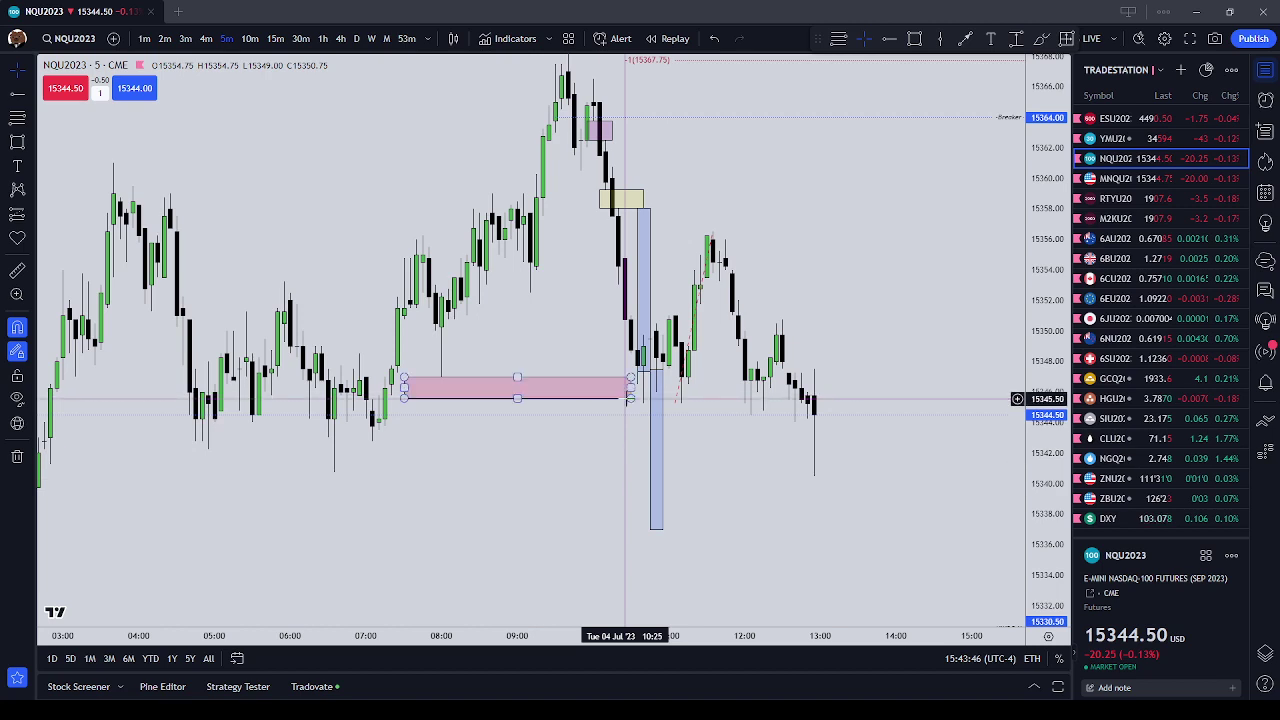
click(449, 385)
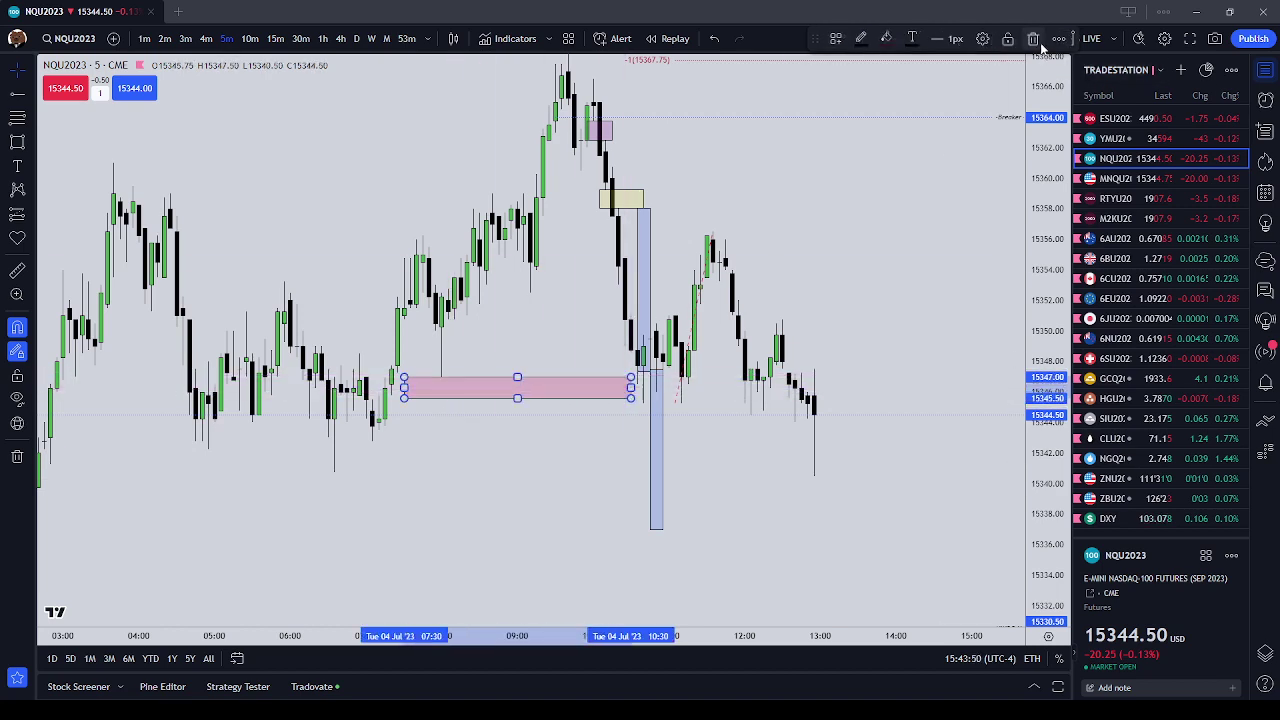
Delete the pink, yellow and upper blue rectangles.
key(Delete)
click(625, 197)
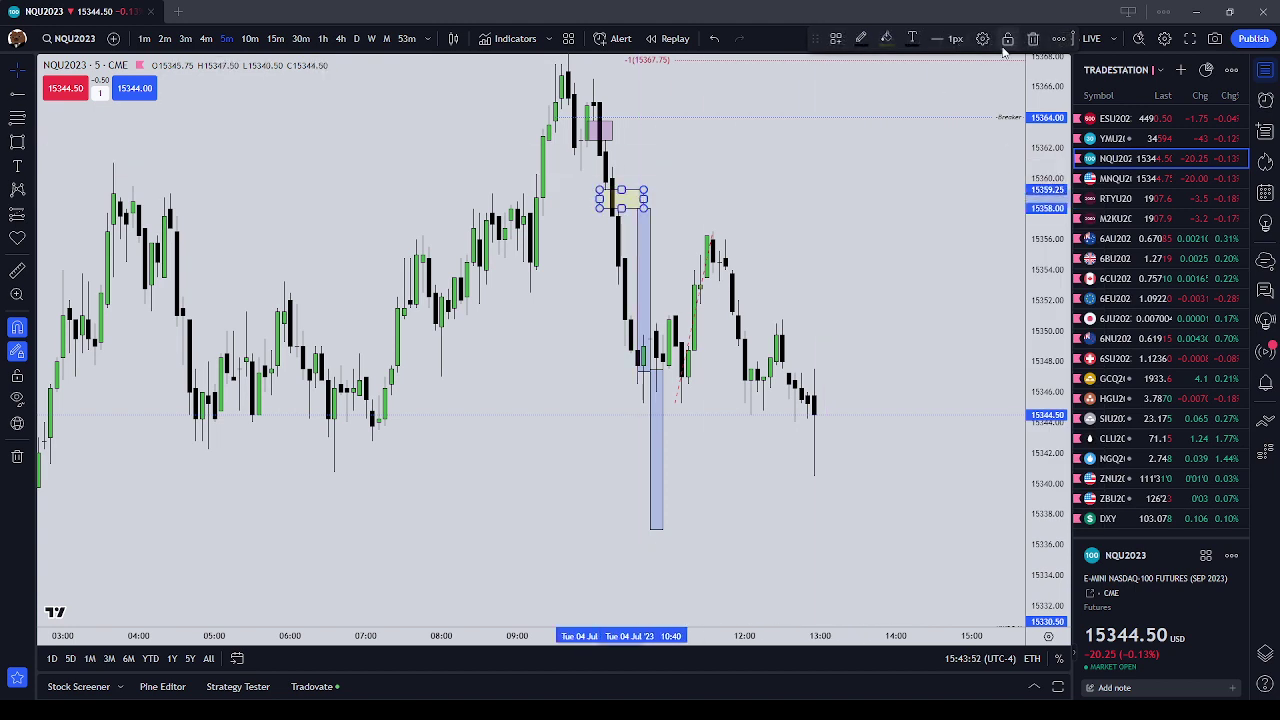
key(Delete)
click(647, 230)
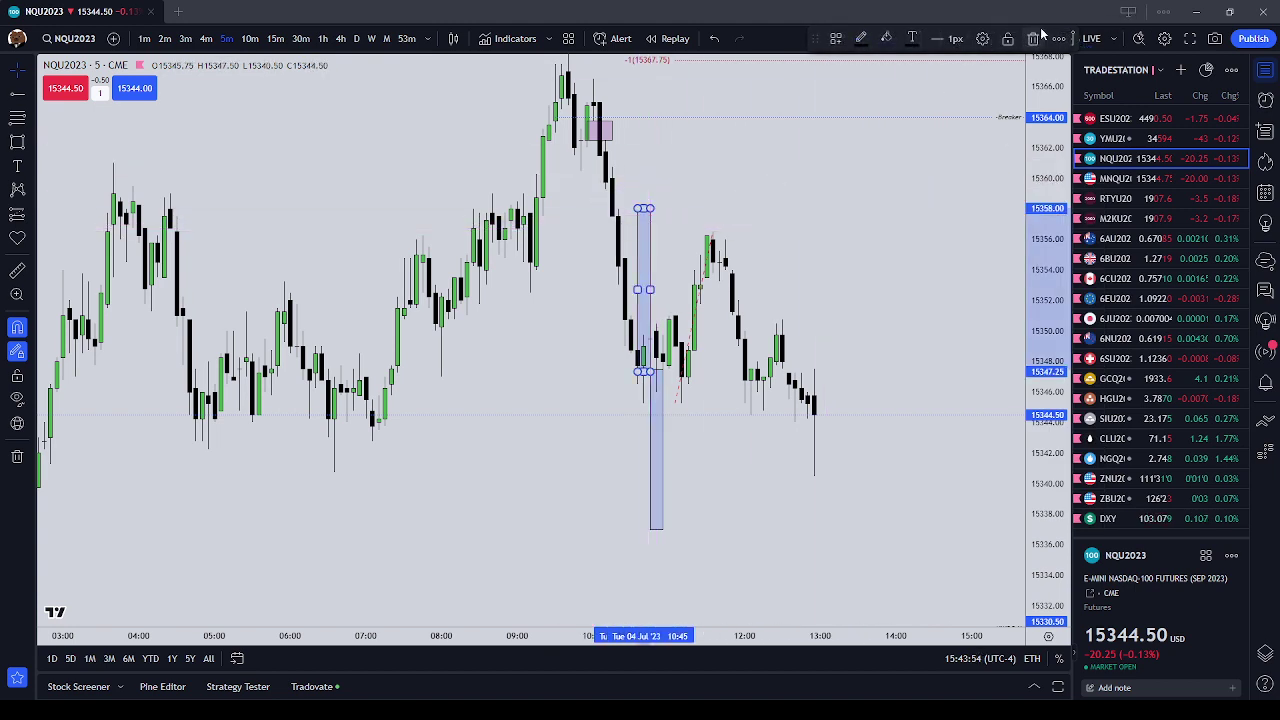
key(Delete)
Delete the tall lower blue and small pink rectangles, then recentre the candles.
click(657, 385)
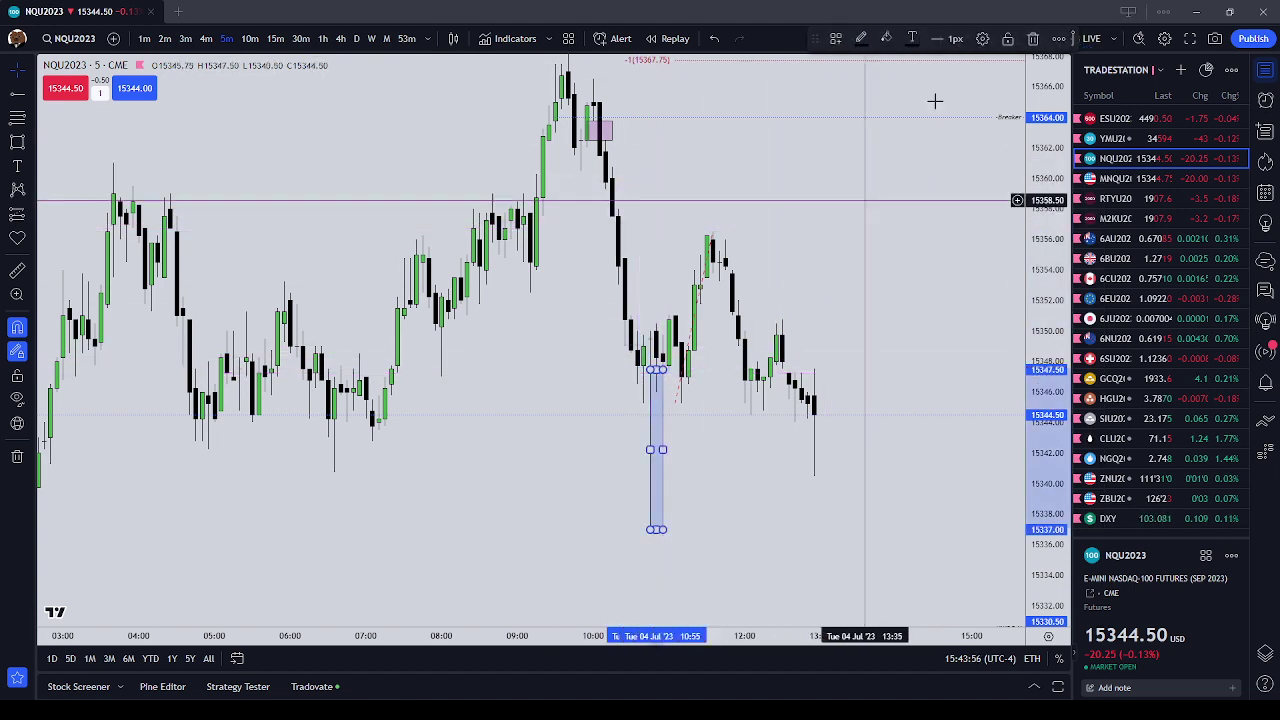
click(1037, 40)
scroll(870, 375, up, 3)
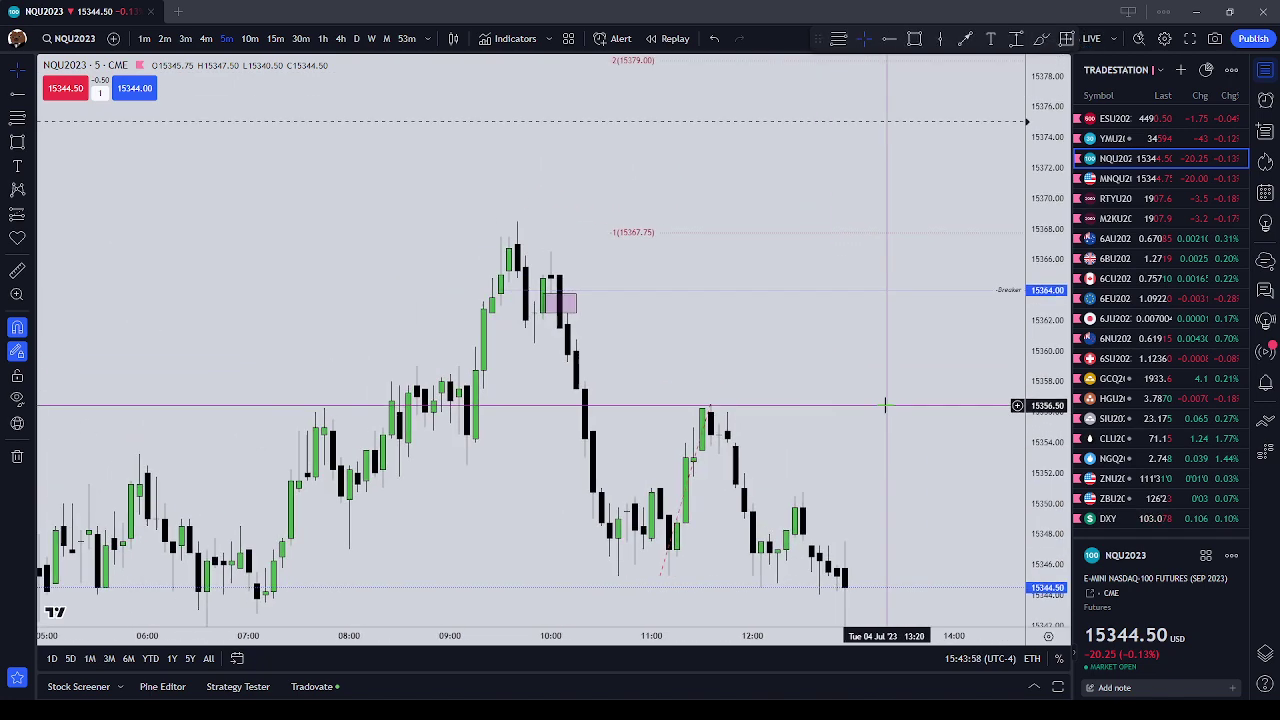
click(567, 300)
click(1035, 40)
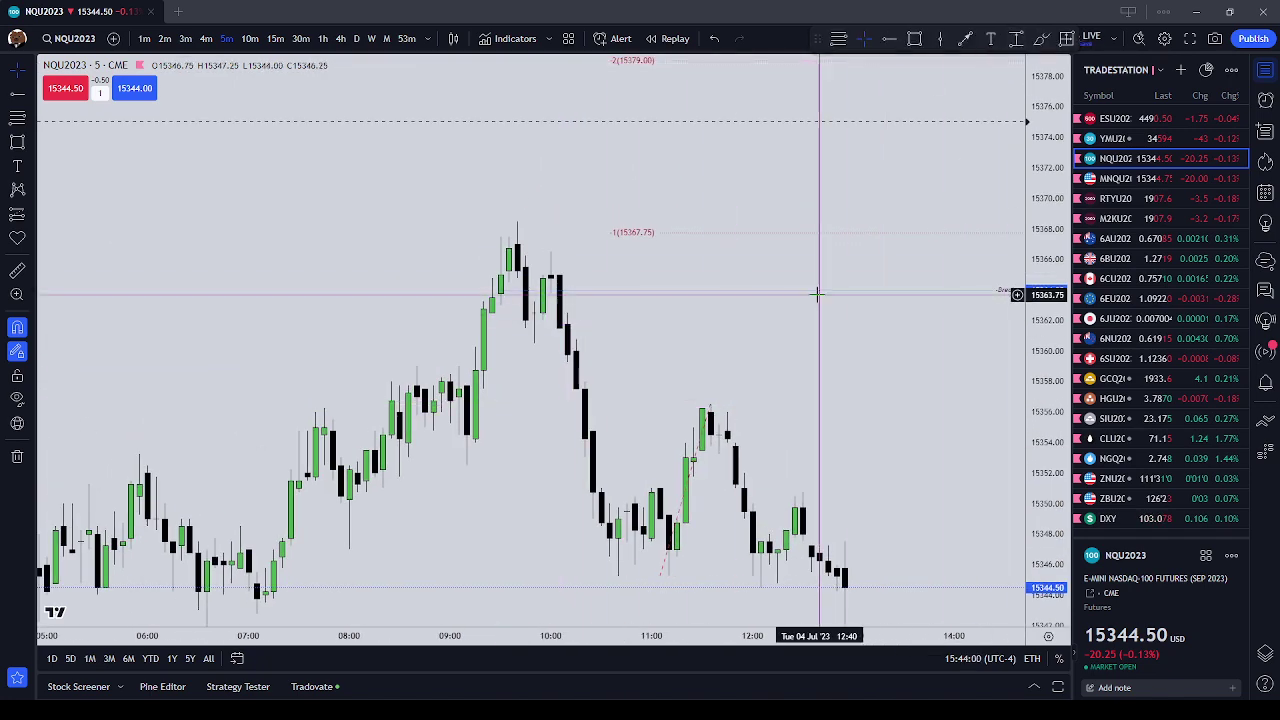
drag(820, 291, 993, 315)
scroll(945, 289, up, 3)
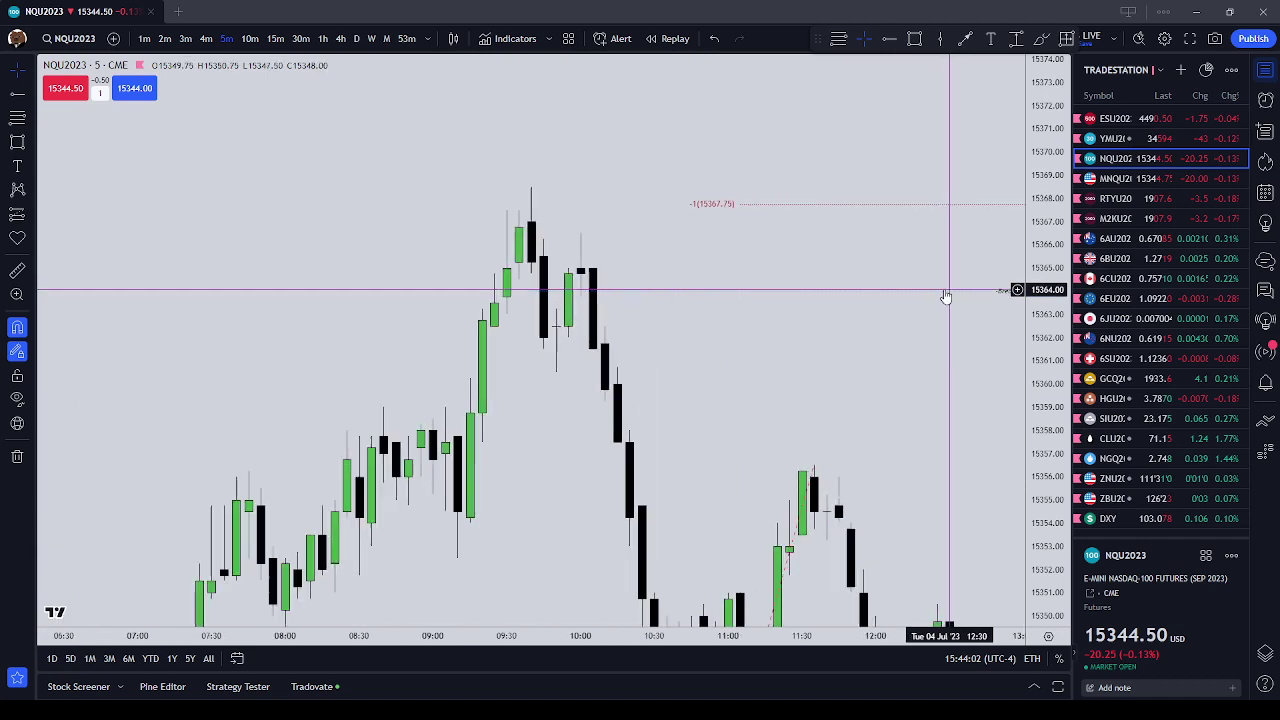
click(734, 431)
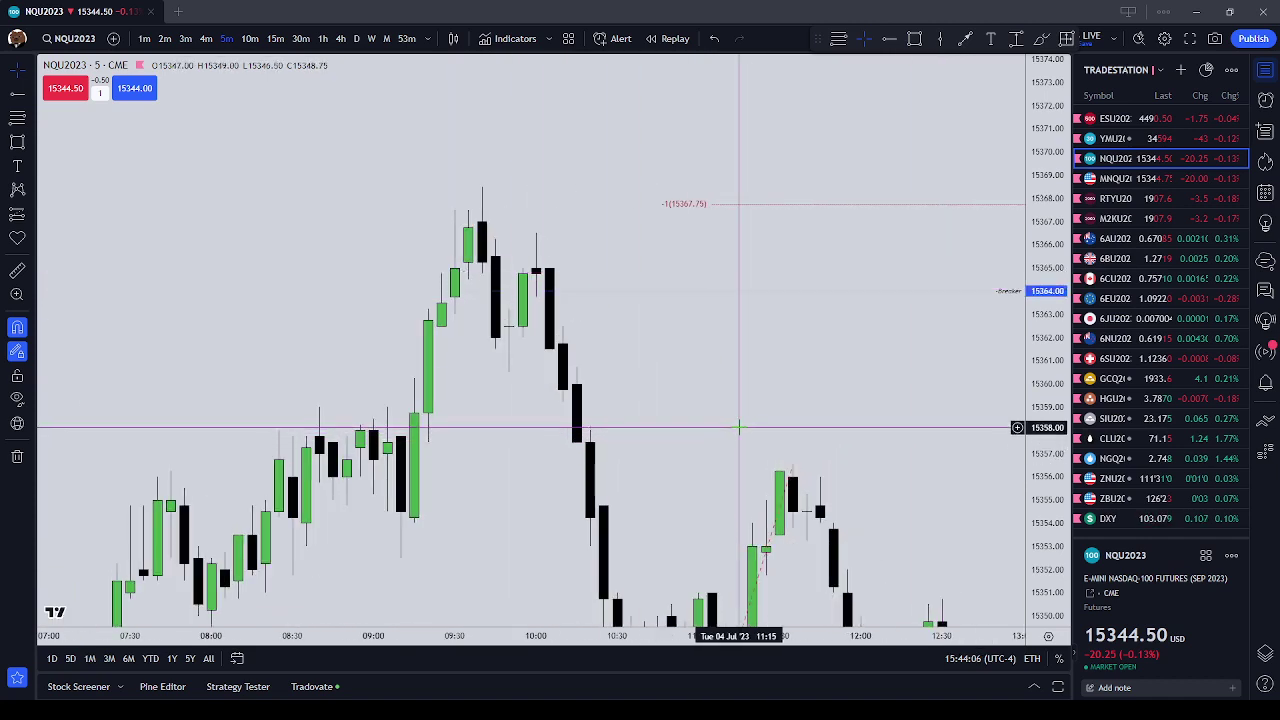
Switch the NQU2023 chart to 1-minute candles and zoom out to show about 06:30–11:00.
click(144, 38)
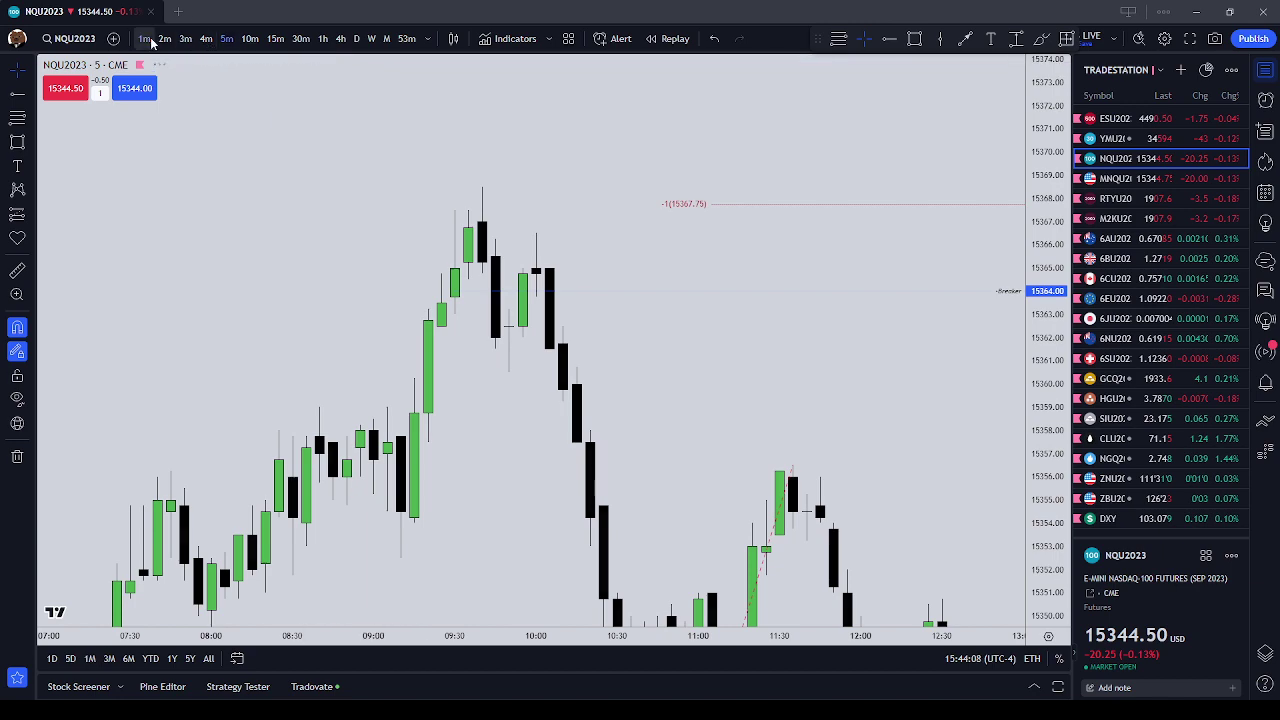
scroll(523, 386, left, 10)
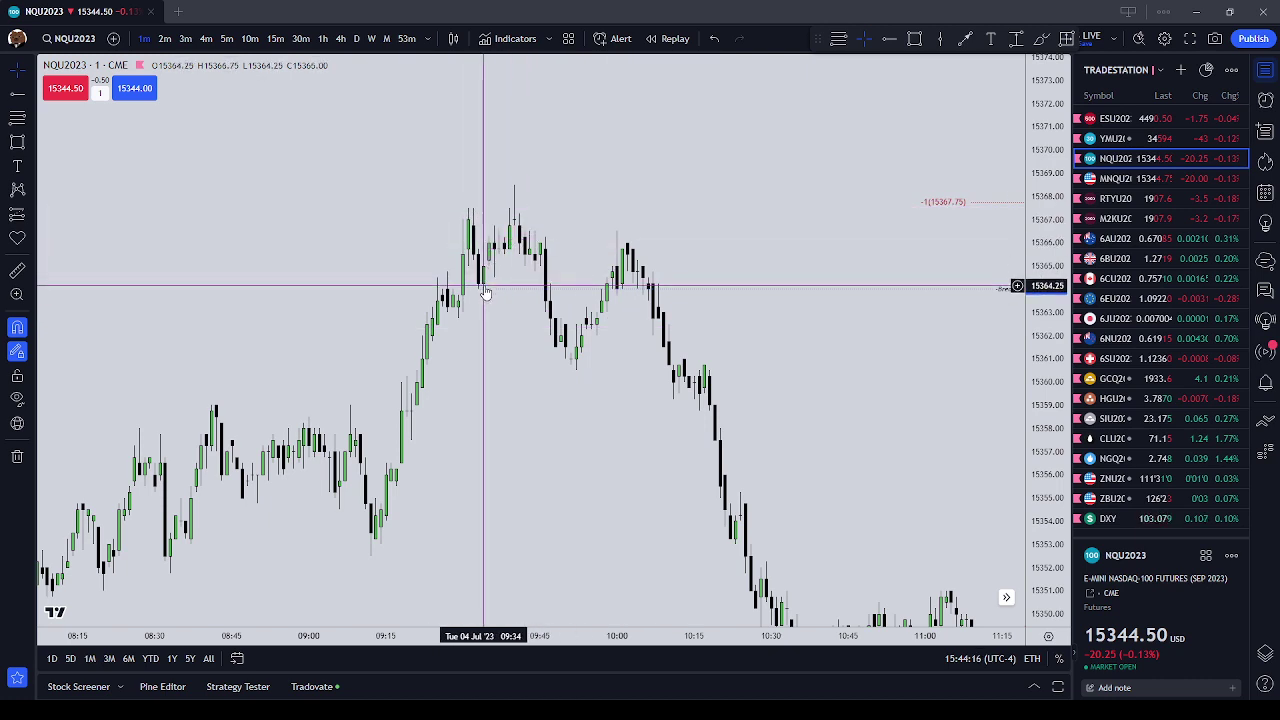
scroll(519, 232, down, 3)
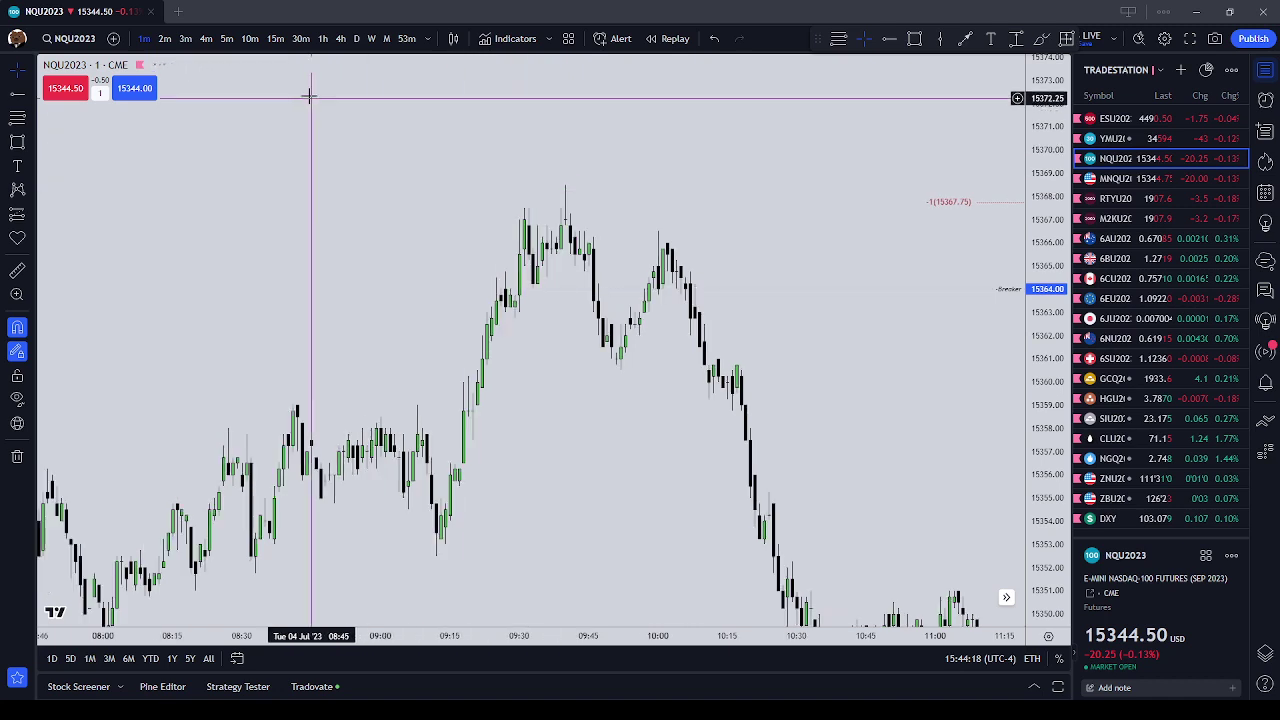
scroll(578, 191, down, 3)
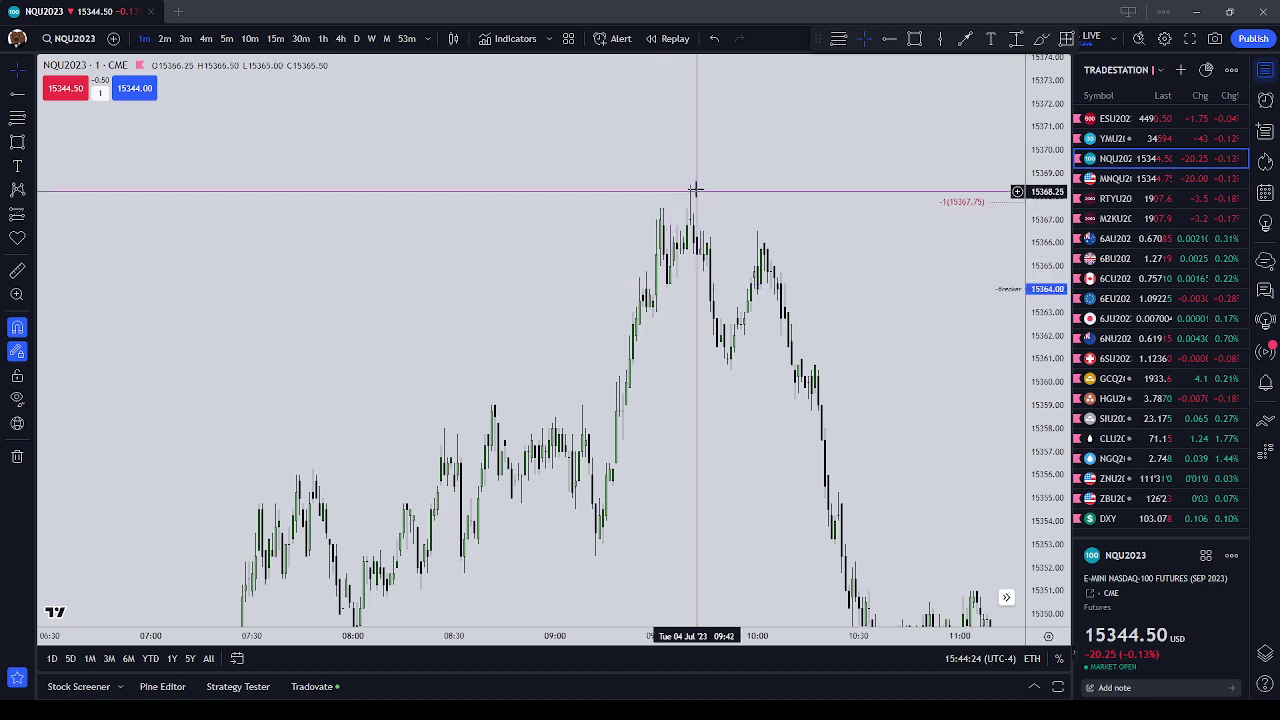
Draw a Fibonacci retracement from the 09:31 high to the point near 15364.
click(14, 117)
click(660, 207)
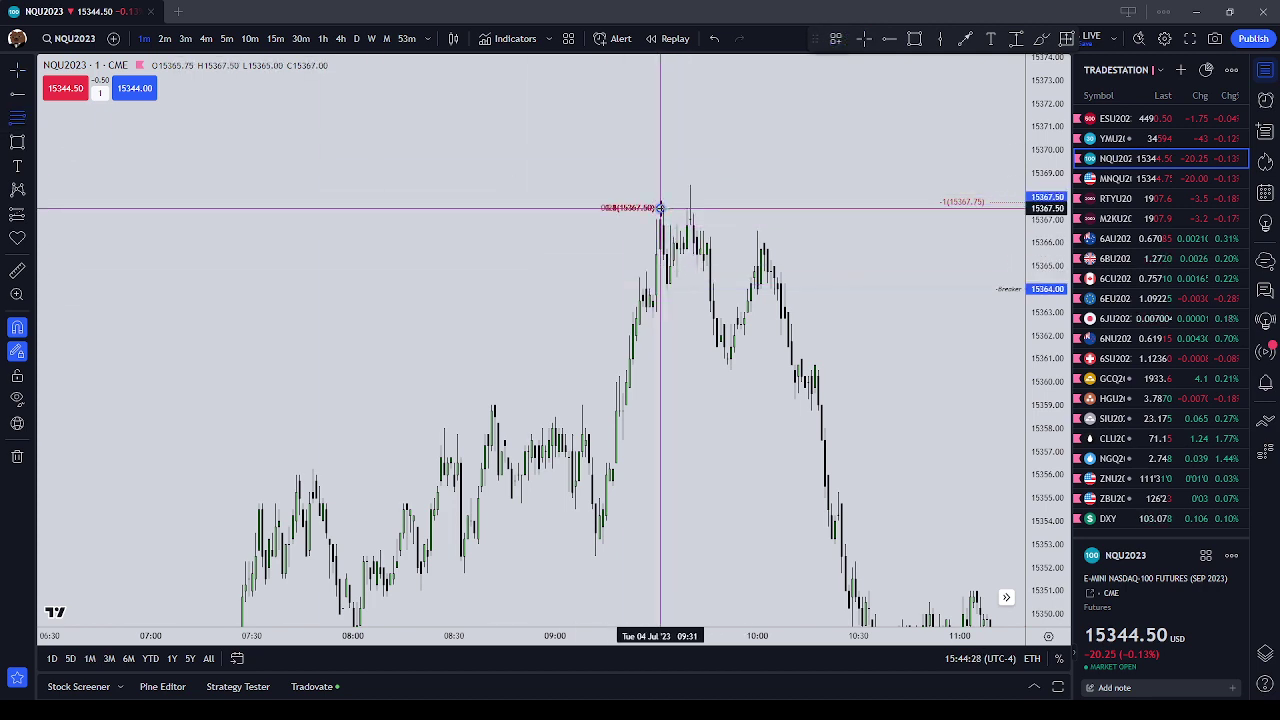
click(664, 288)
drag(737, 223, 600, 128)
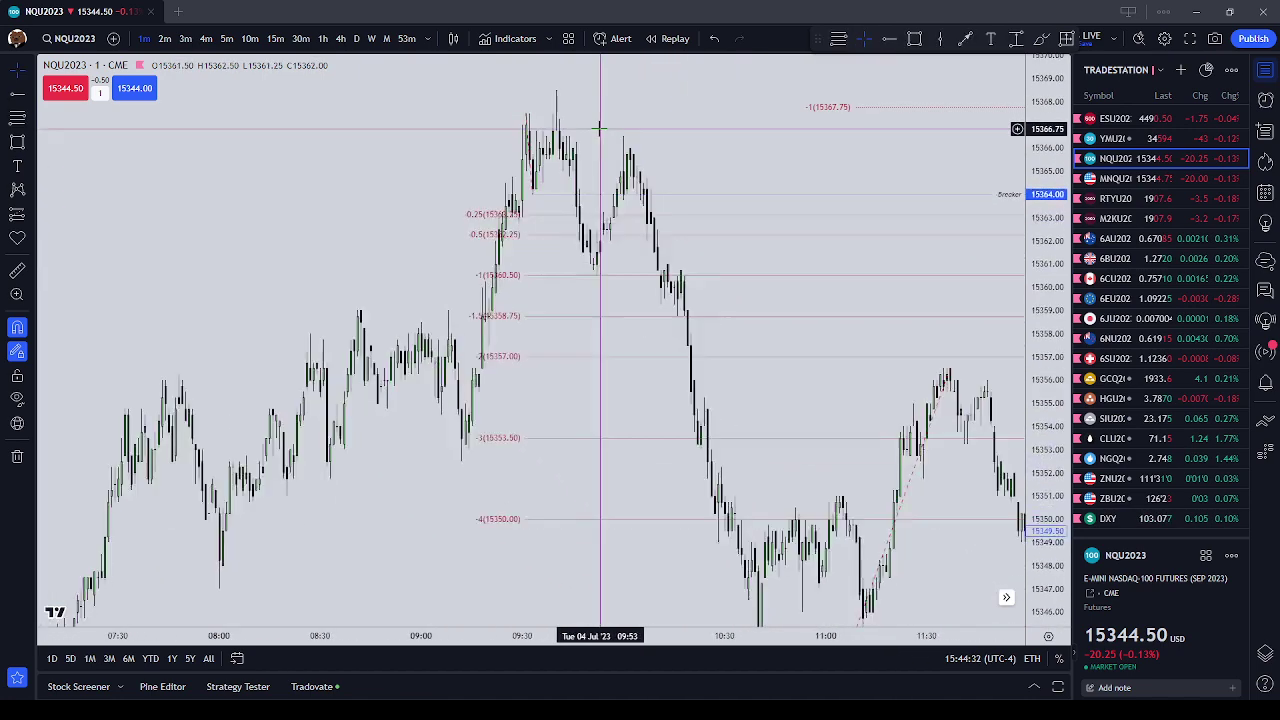
scroll(600, 128, down, 1)
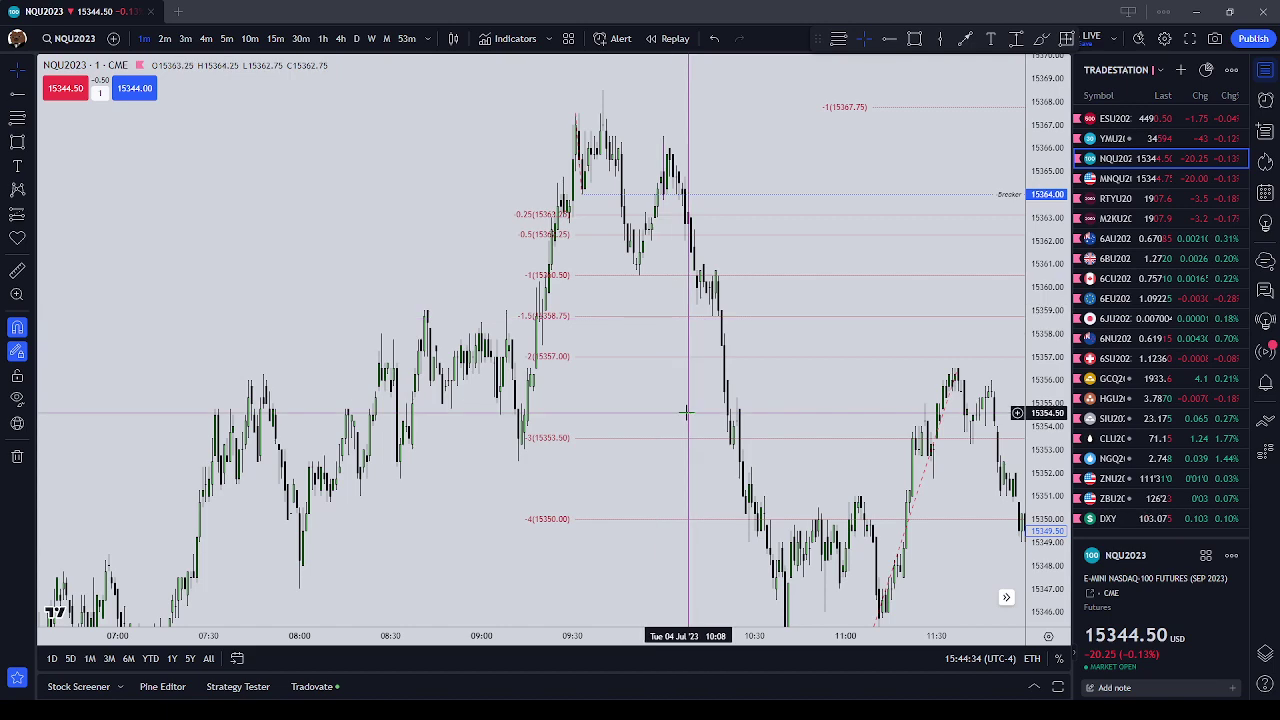
drag(671, 477, 608, 400)
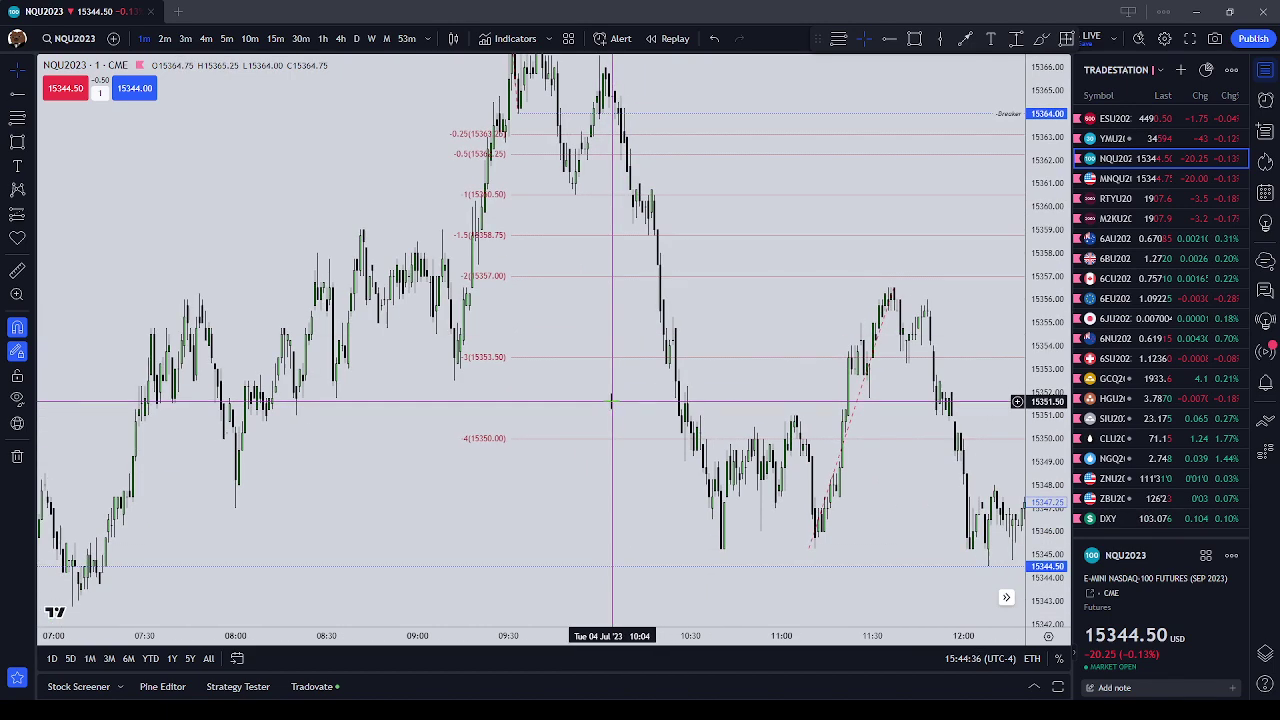
In the Fib Retracement settings, hide the -0.25 level and enable a -5 level.
double_click(573, 441)
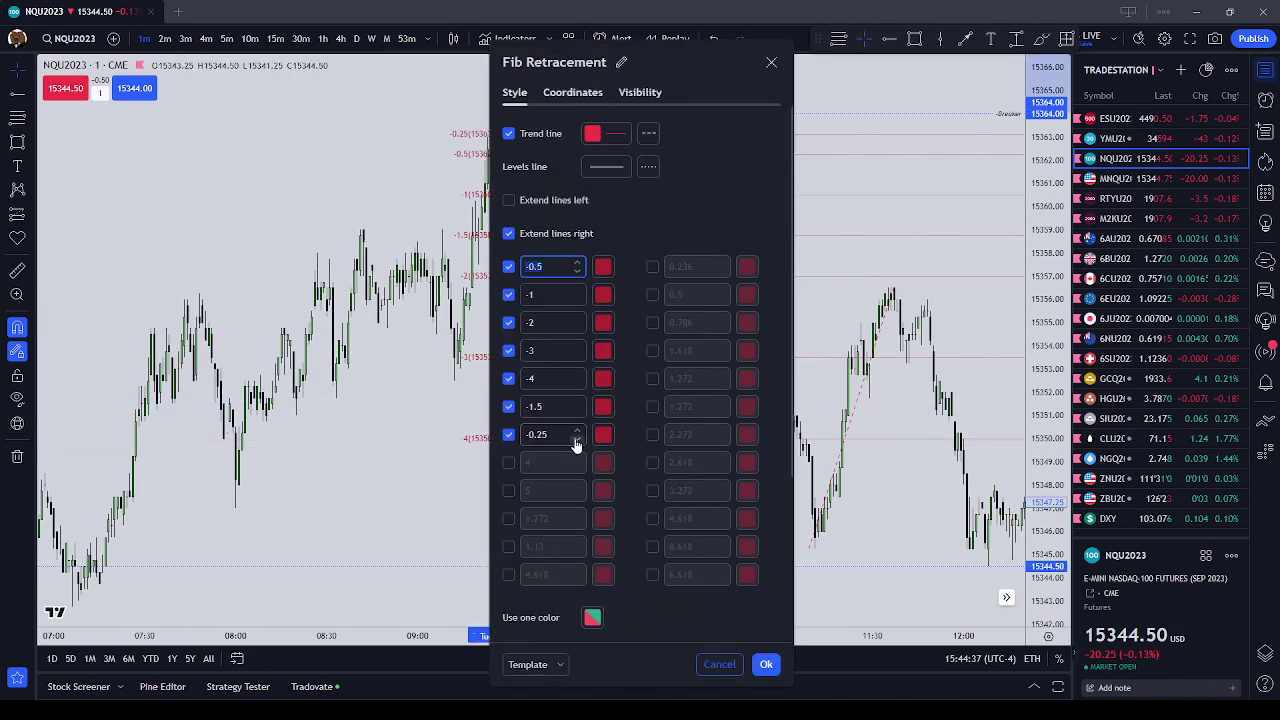
click(508, 435)
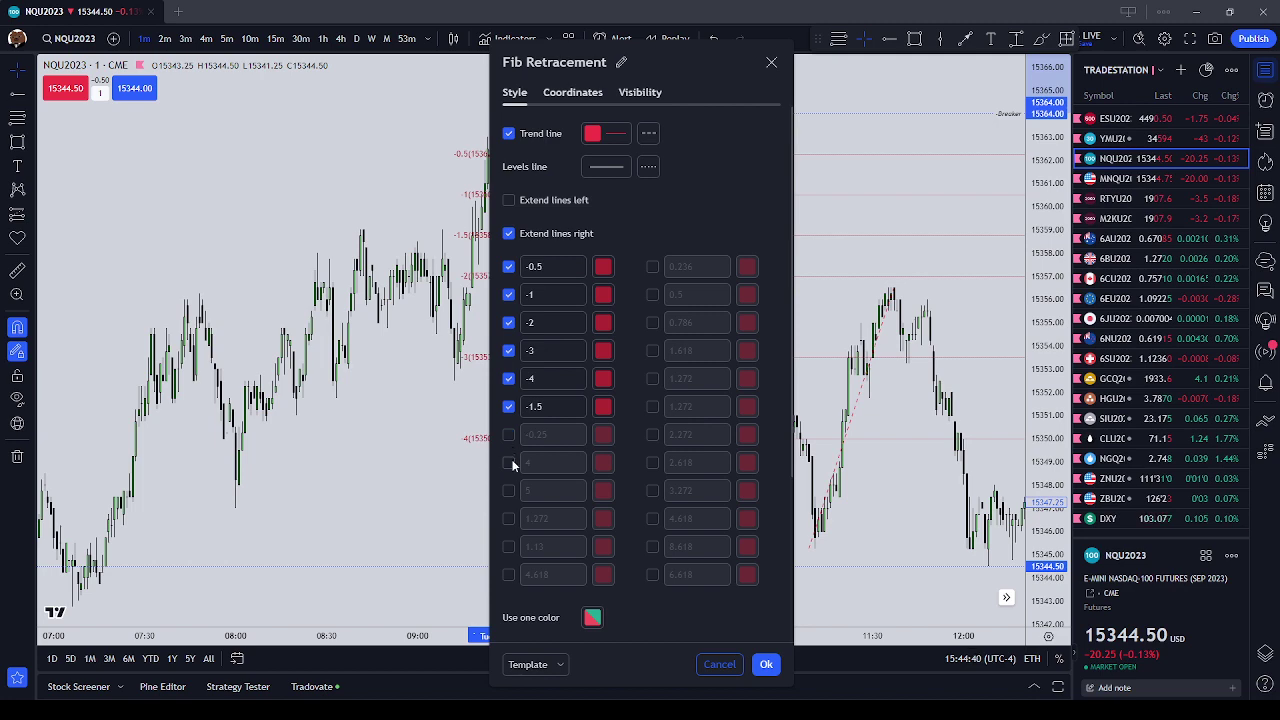
click(509, 490)
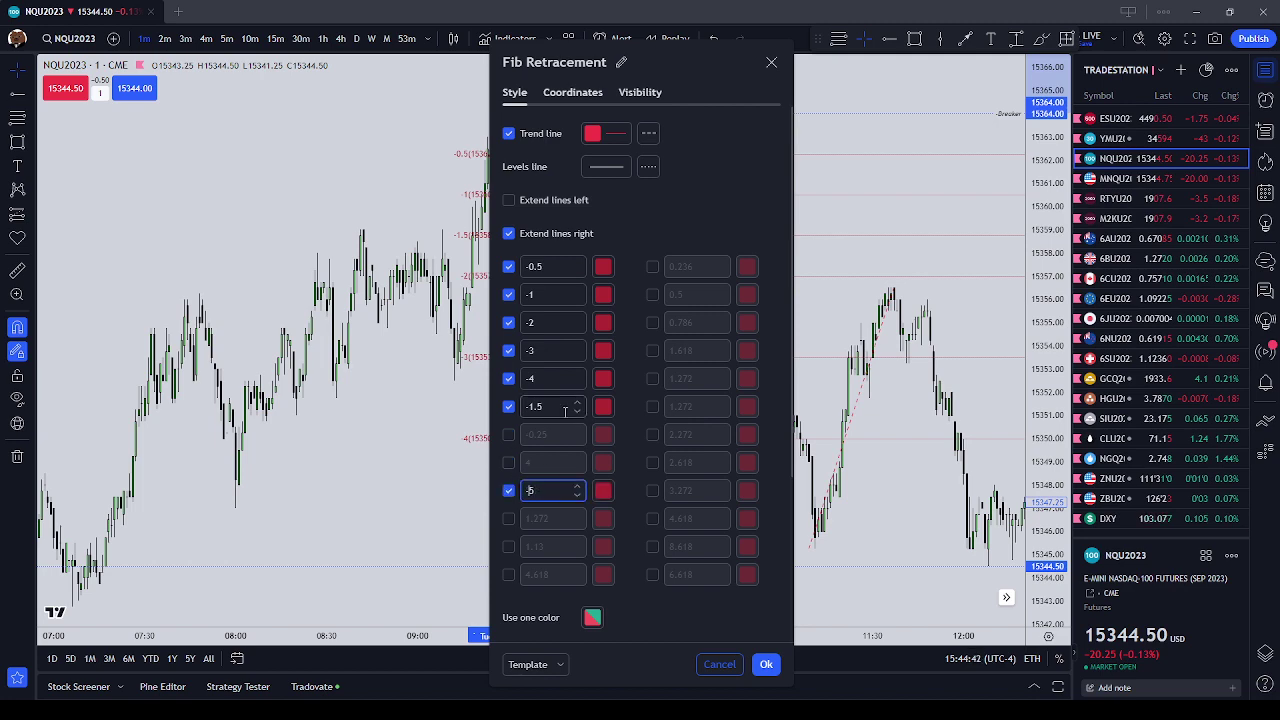
click(765, 664)
scroll(531, 466, down, 2)
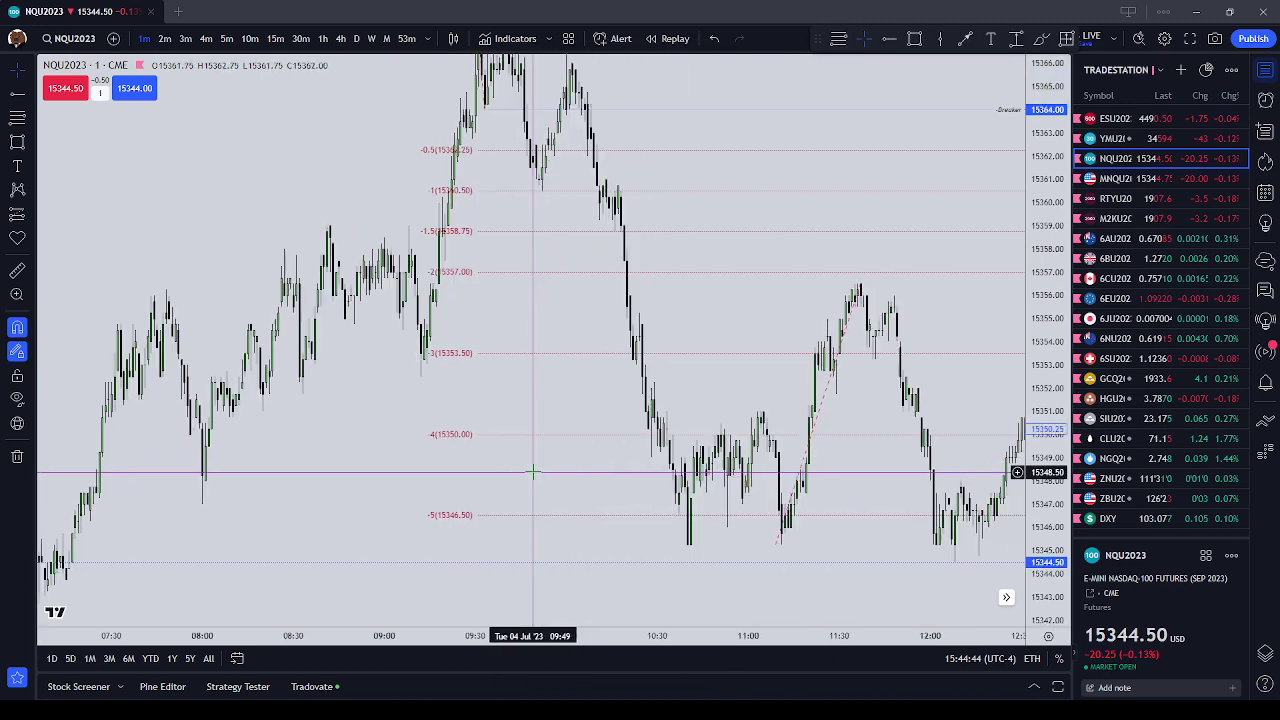
drag(531, 466, 707, 441)
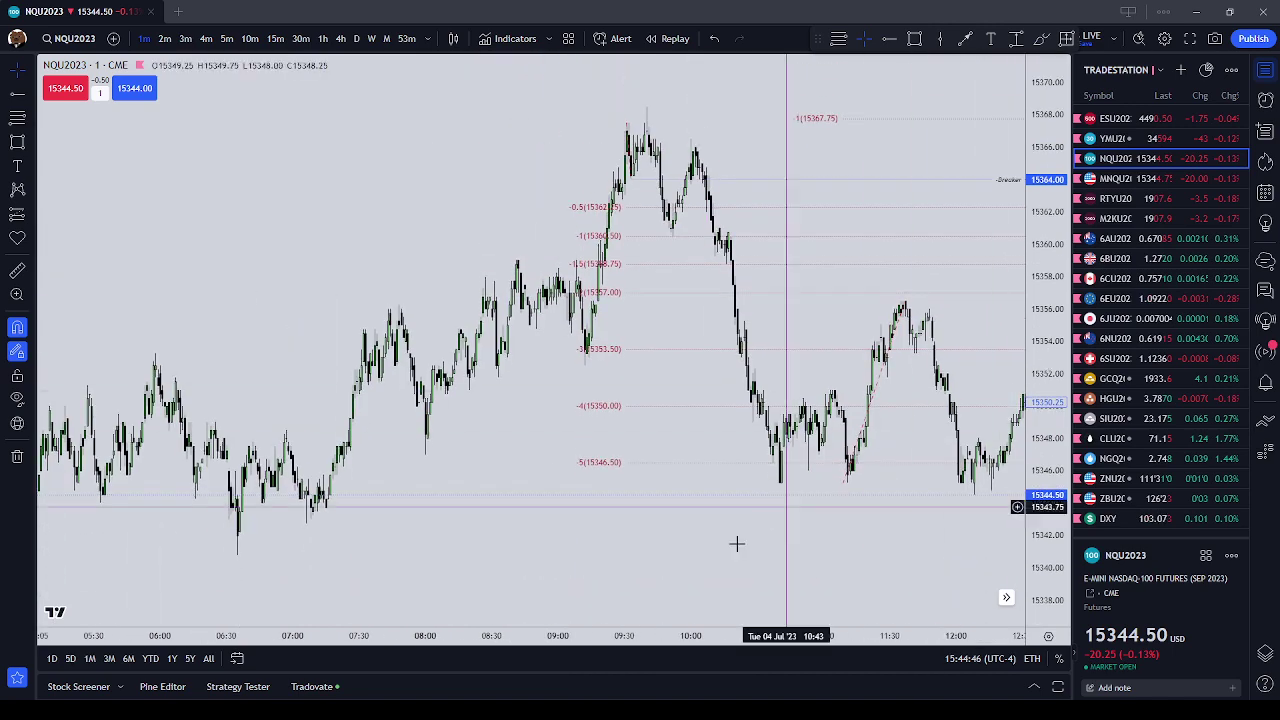
drag(737, 543, 651, 563)
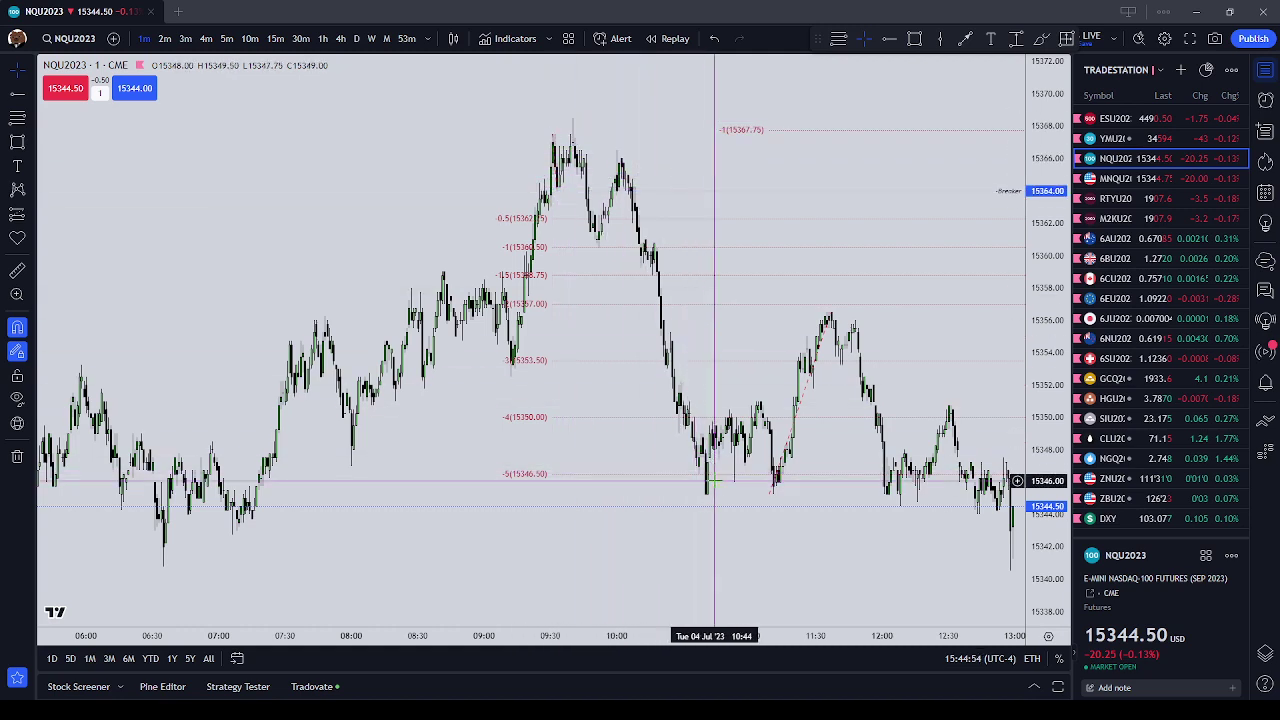
Switch NQU2023 to 5-minute candles and pan to leave empty space after the last bar.
click(227, 39)
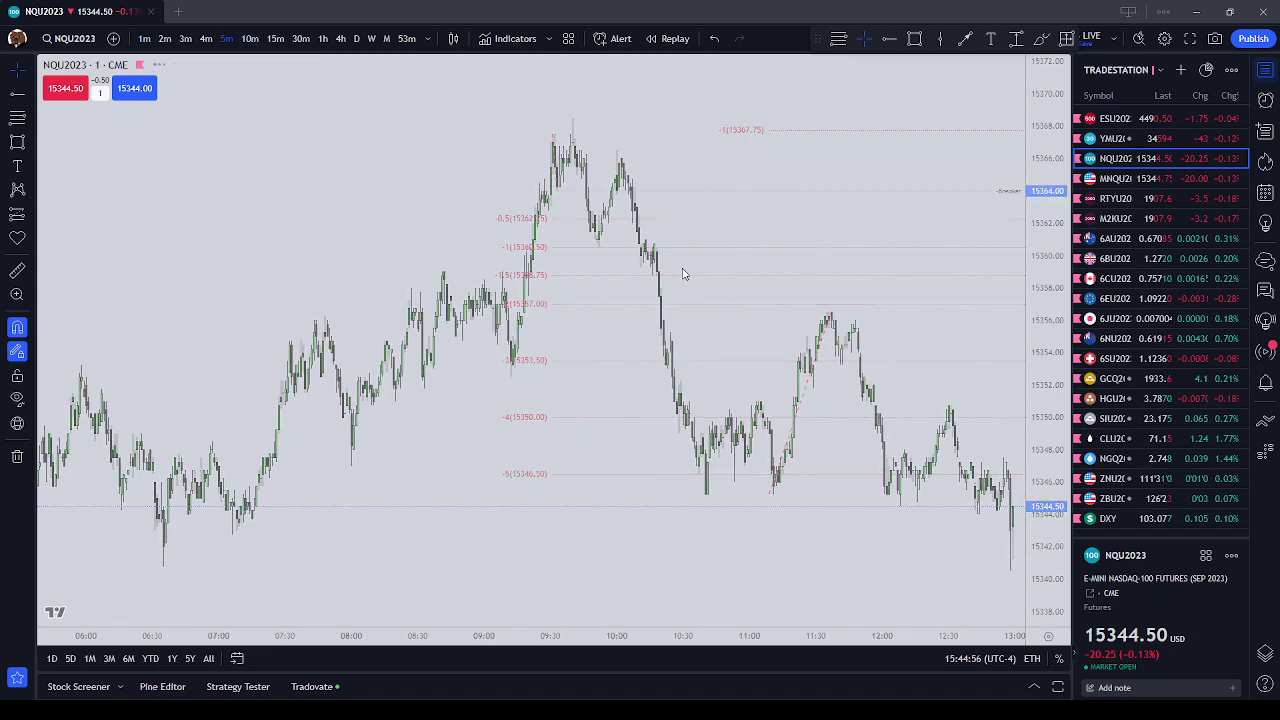
drag(663, 233, 484, 214)
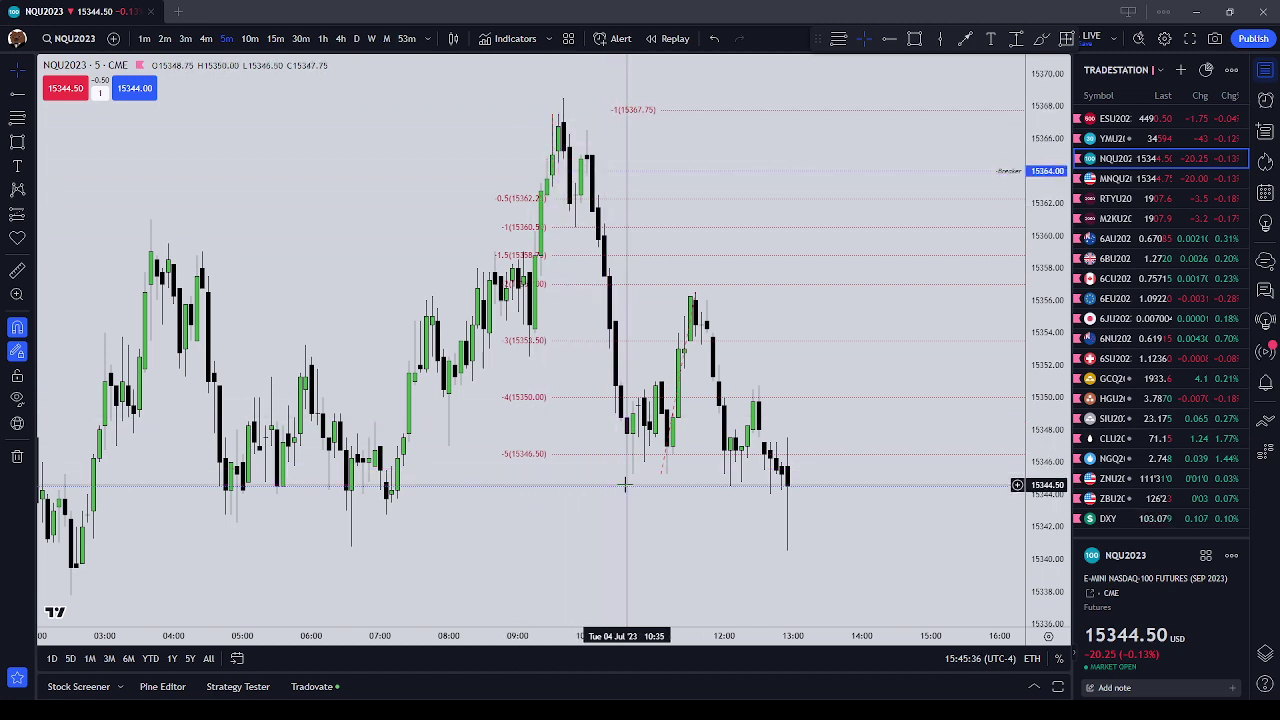
drag(494, 491, 590, 461)
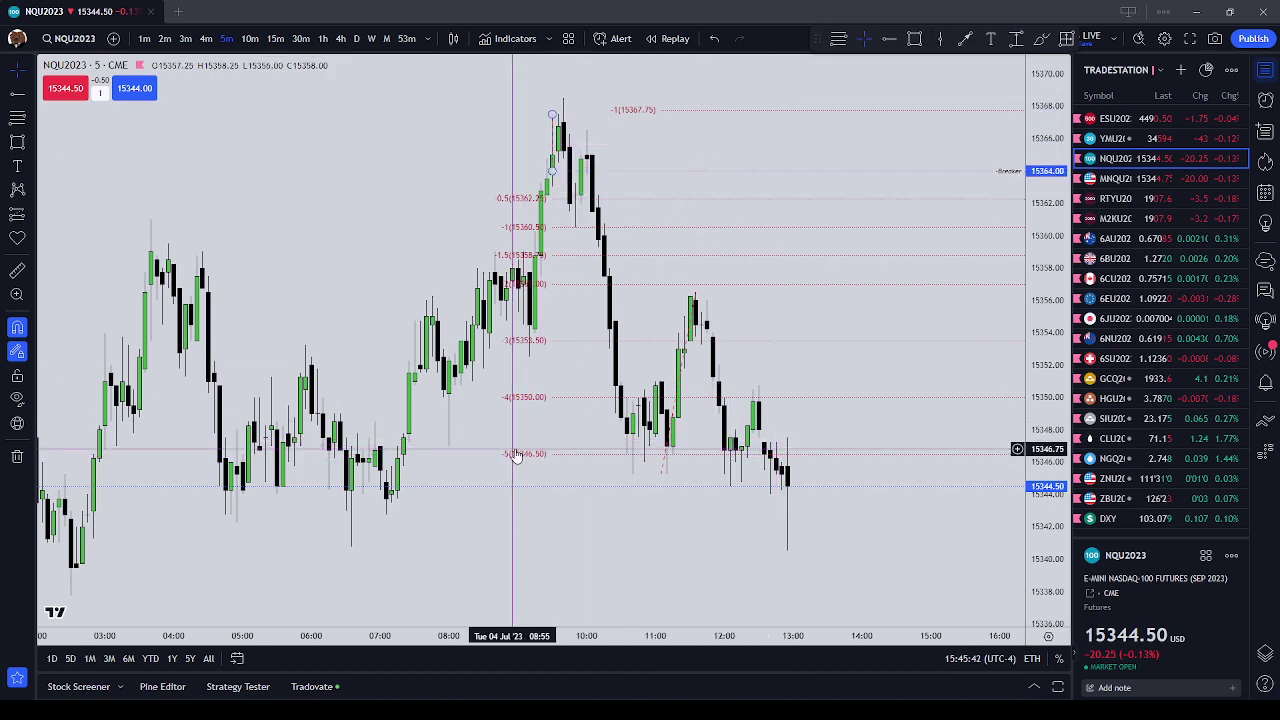
Select the old Fibonacci extension drawing, deselect it, and scroll the chart left.
click(577, 460)
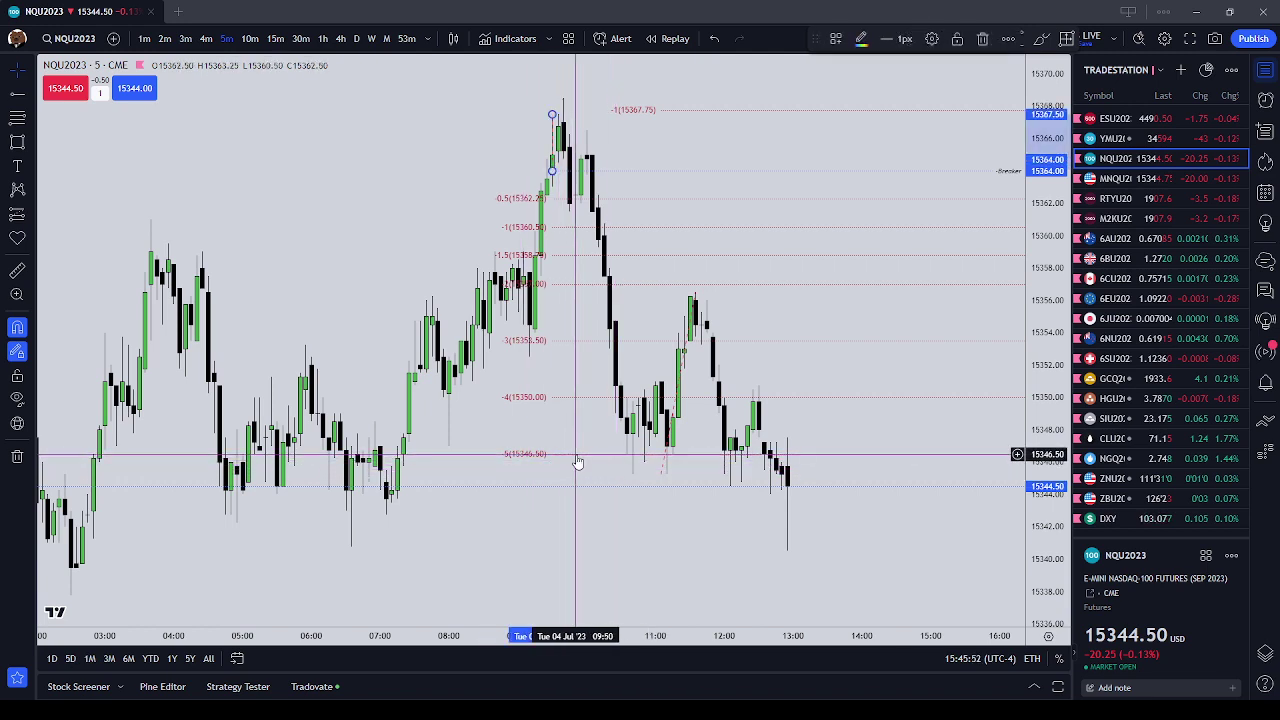
click(576, 470)
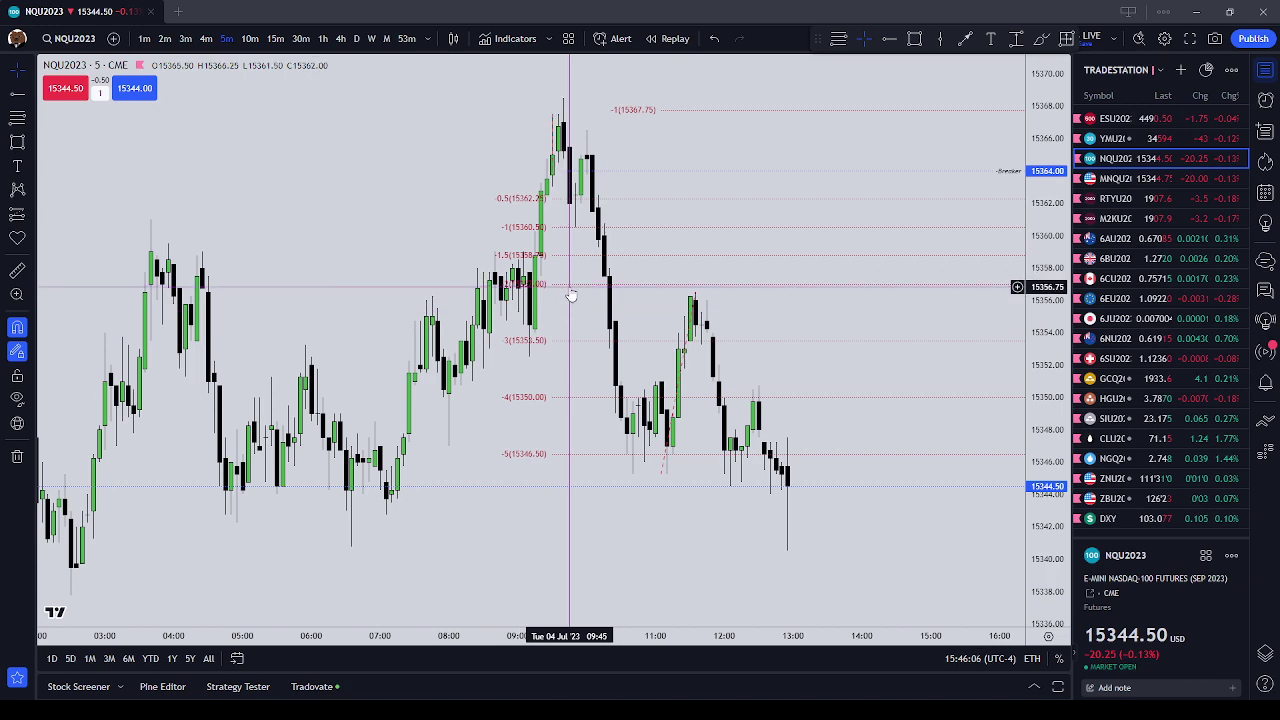
scroll(571, 296, left, 2)
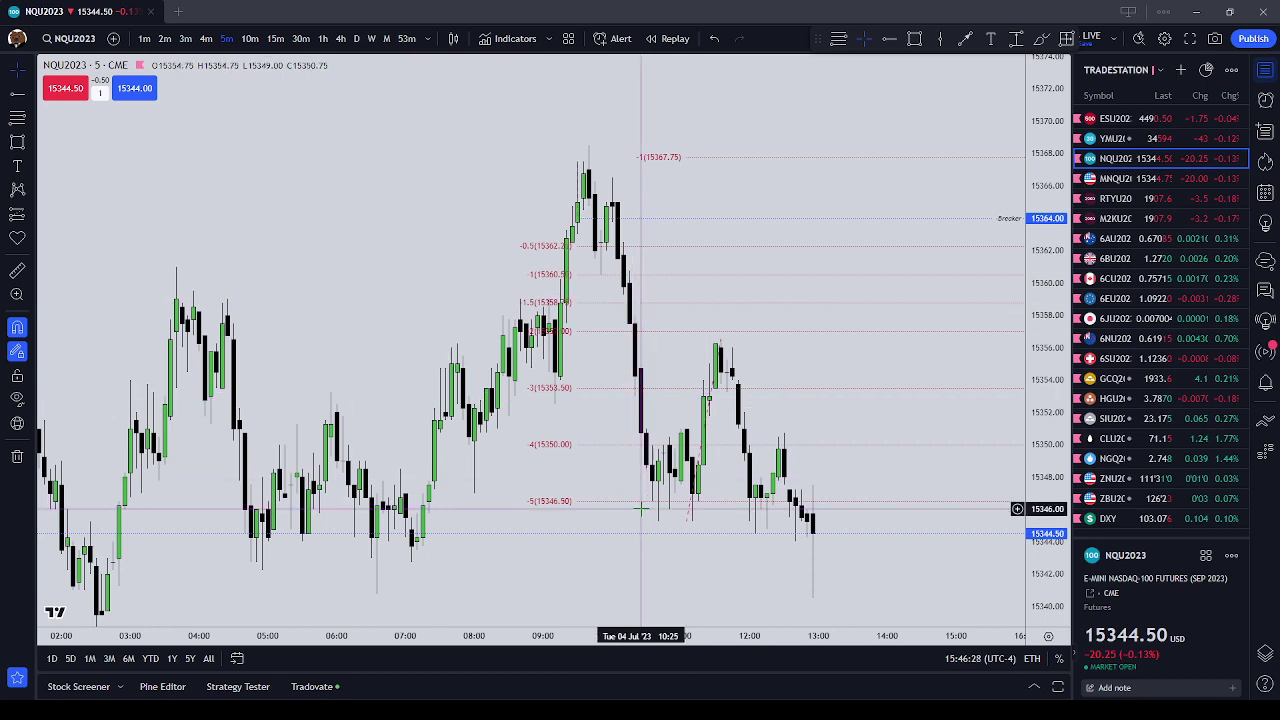
Delete the old Fib levels and draw a new retracement from near 15345 up to 15356.50.
key(Delete)
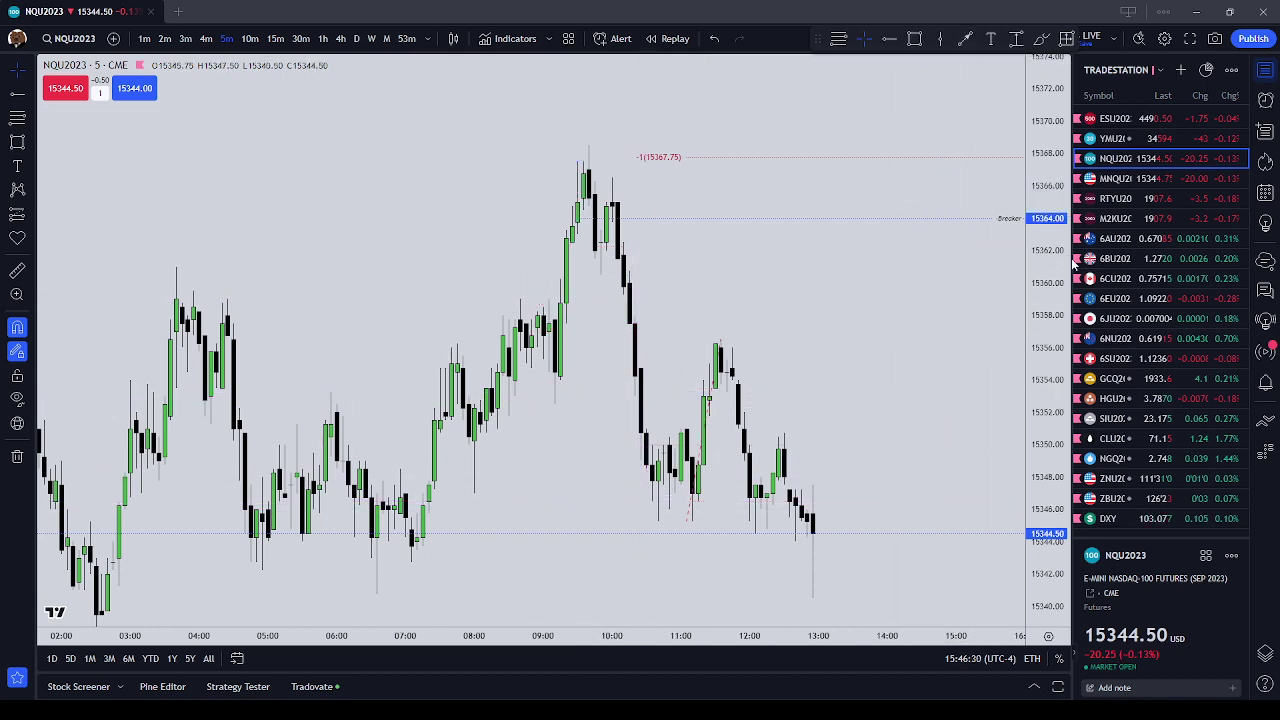
drag(1045, 262, 1045, 455)
drag(891, 395, 635, 420)
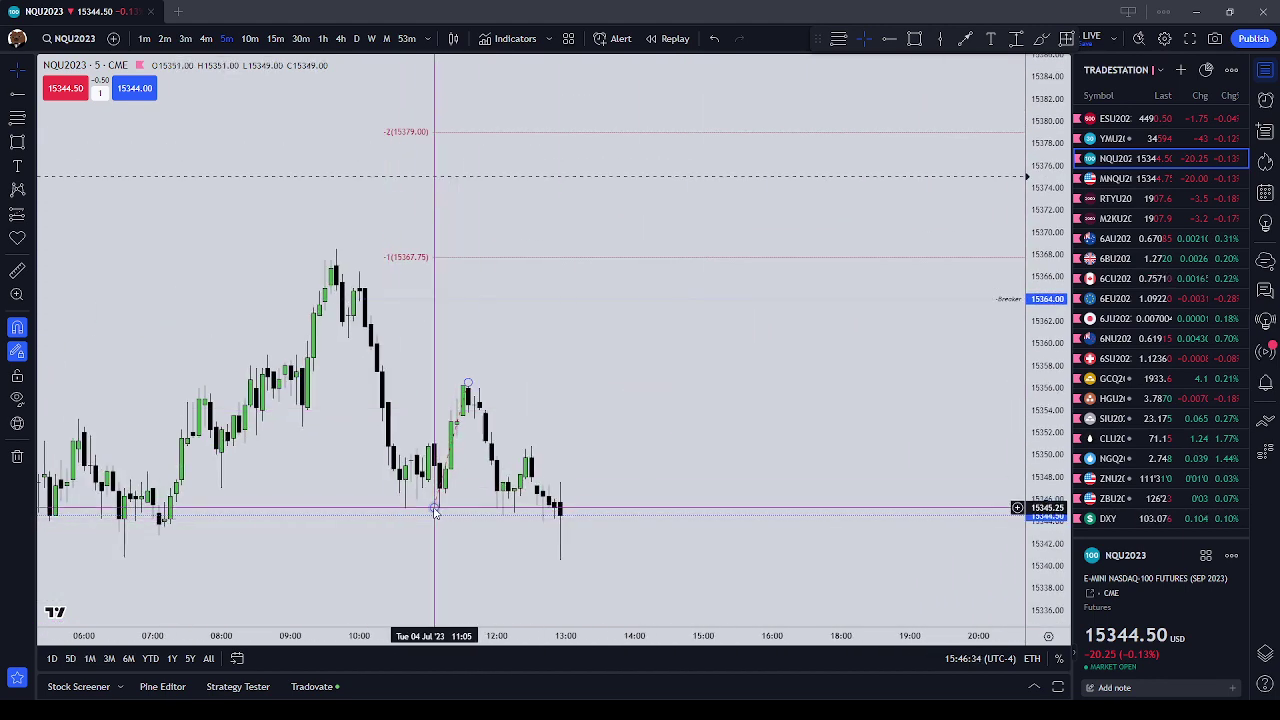
click(436, 510)
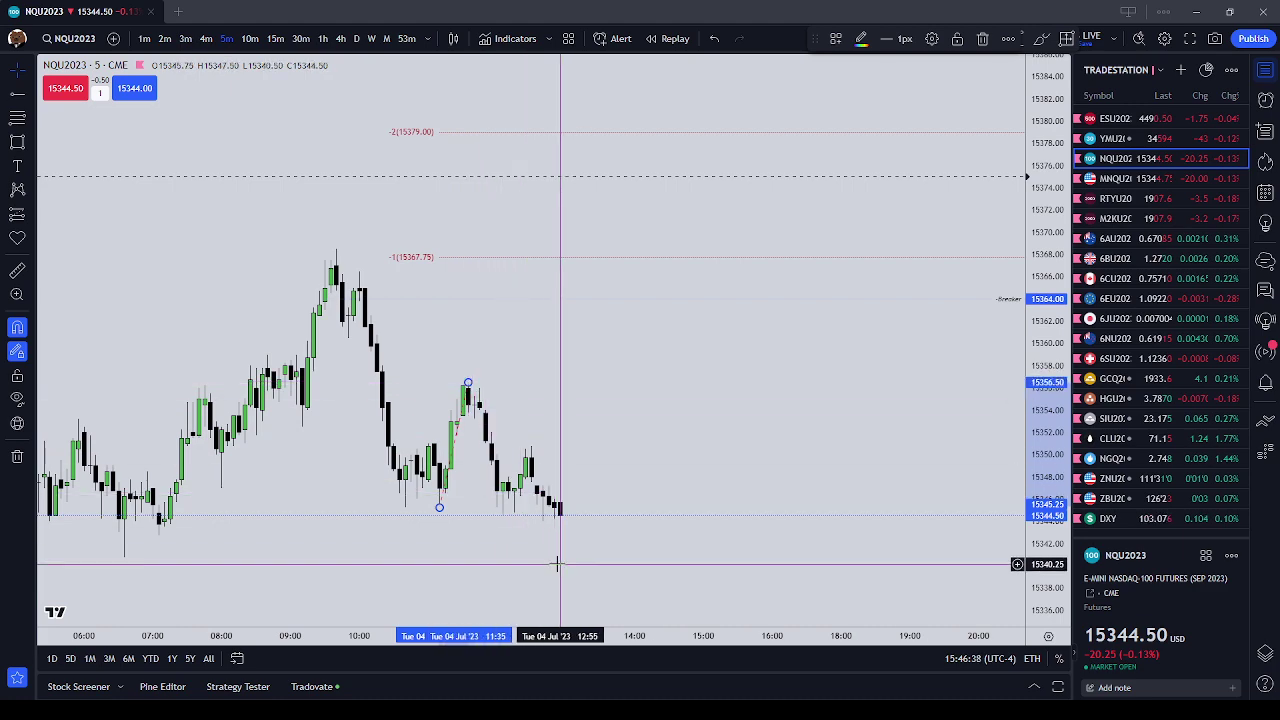
drag(603, 552, 630, 505)
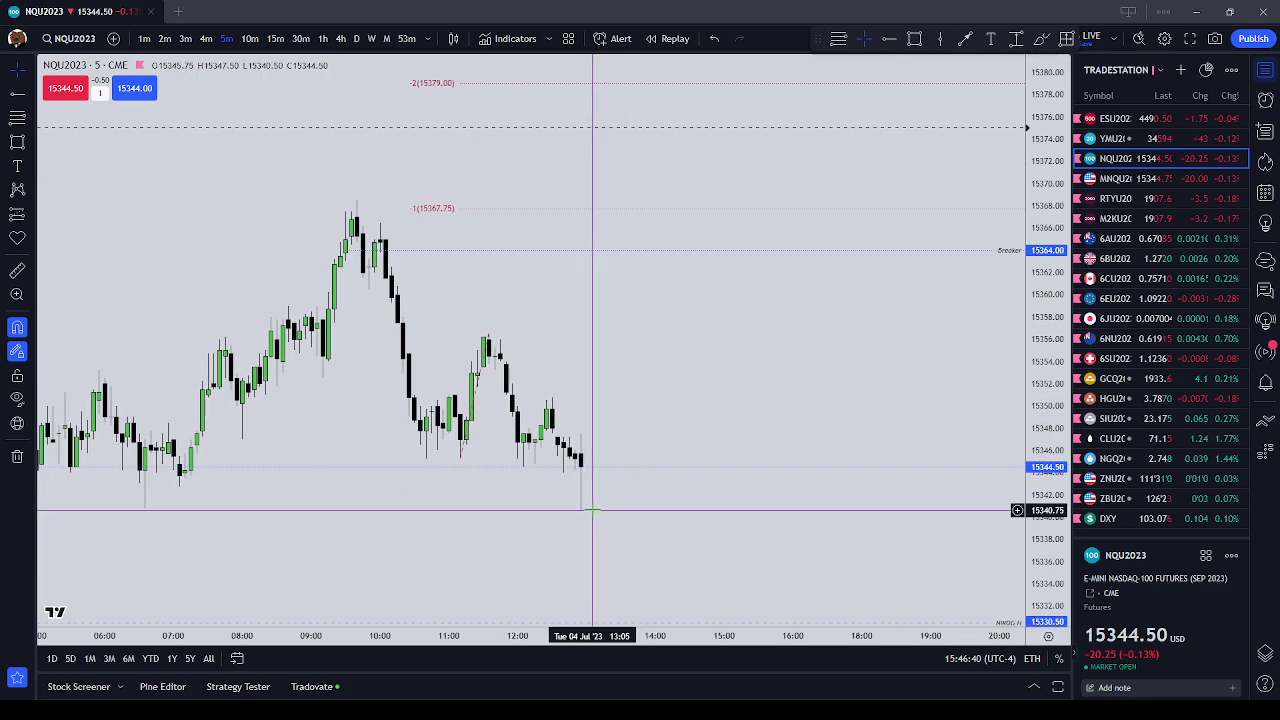
scroll(590, 508, down, 2)
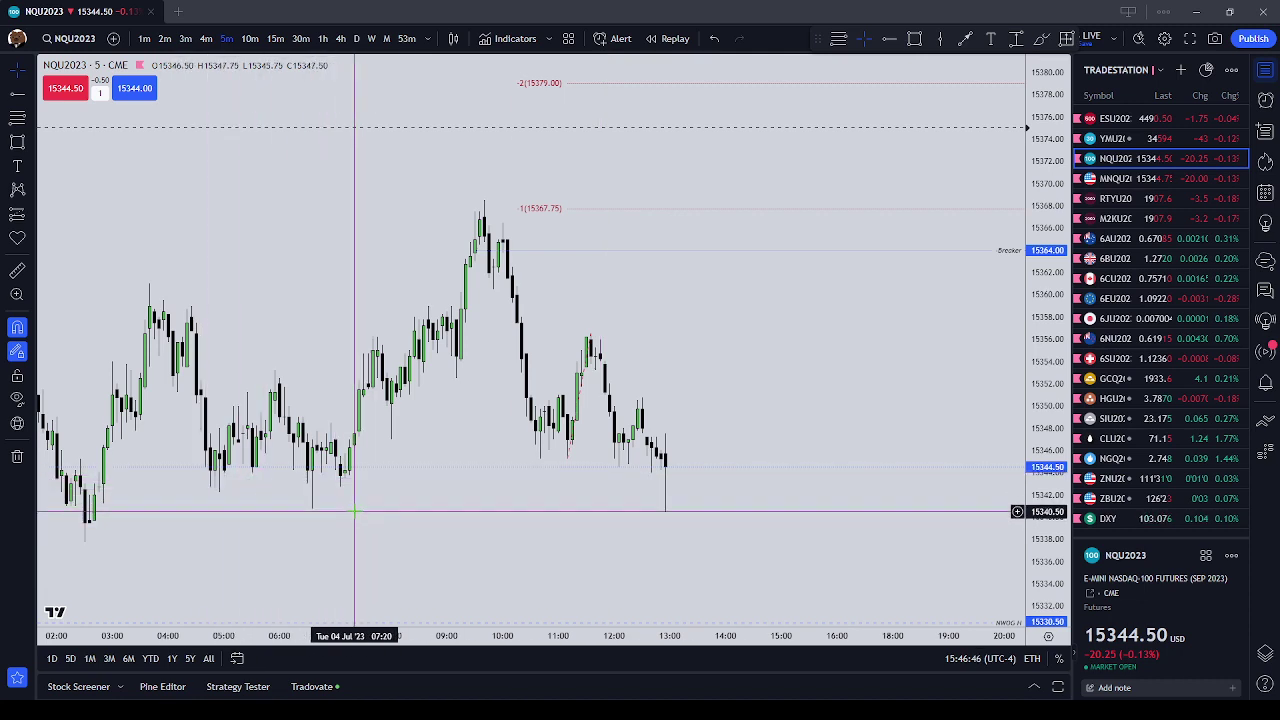
Remove the lower Fib levels from 15353.50 to 15346.50 and compress the price scale.
click(567, 458)
click(590, 333)
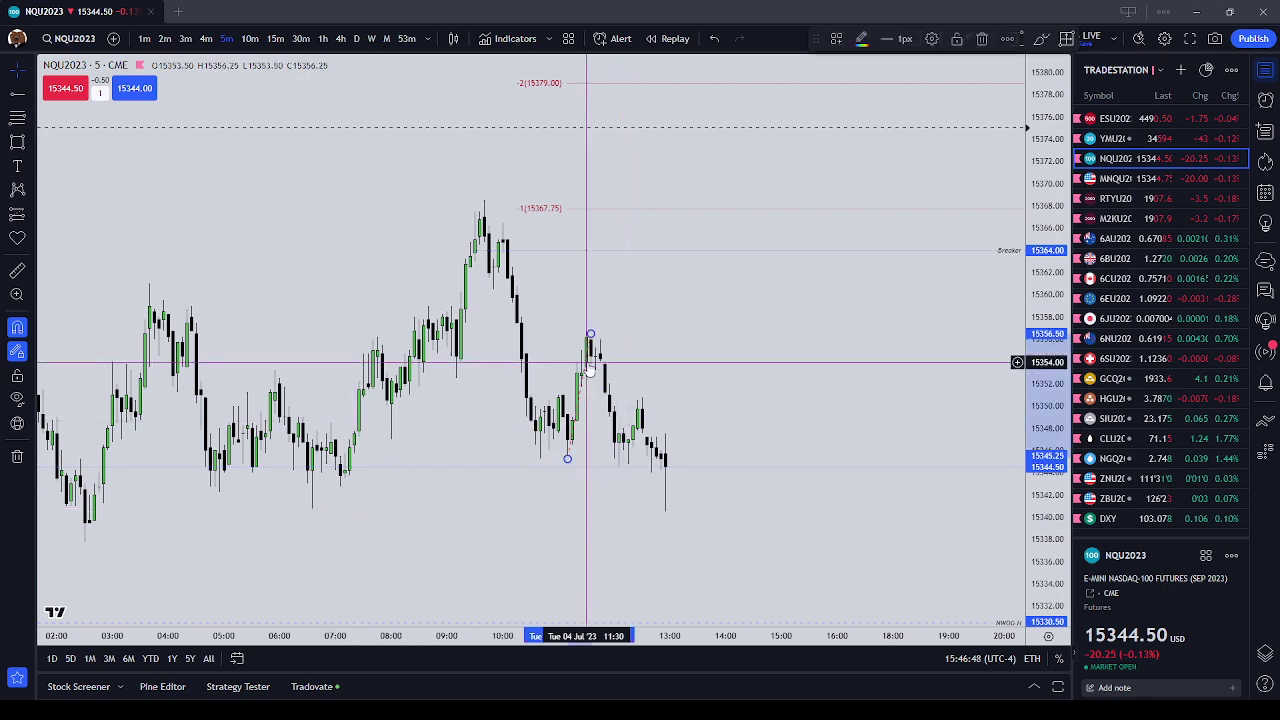
key(Delete)
drag(1035, 205, 1047, 375)
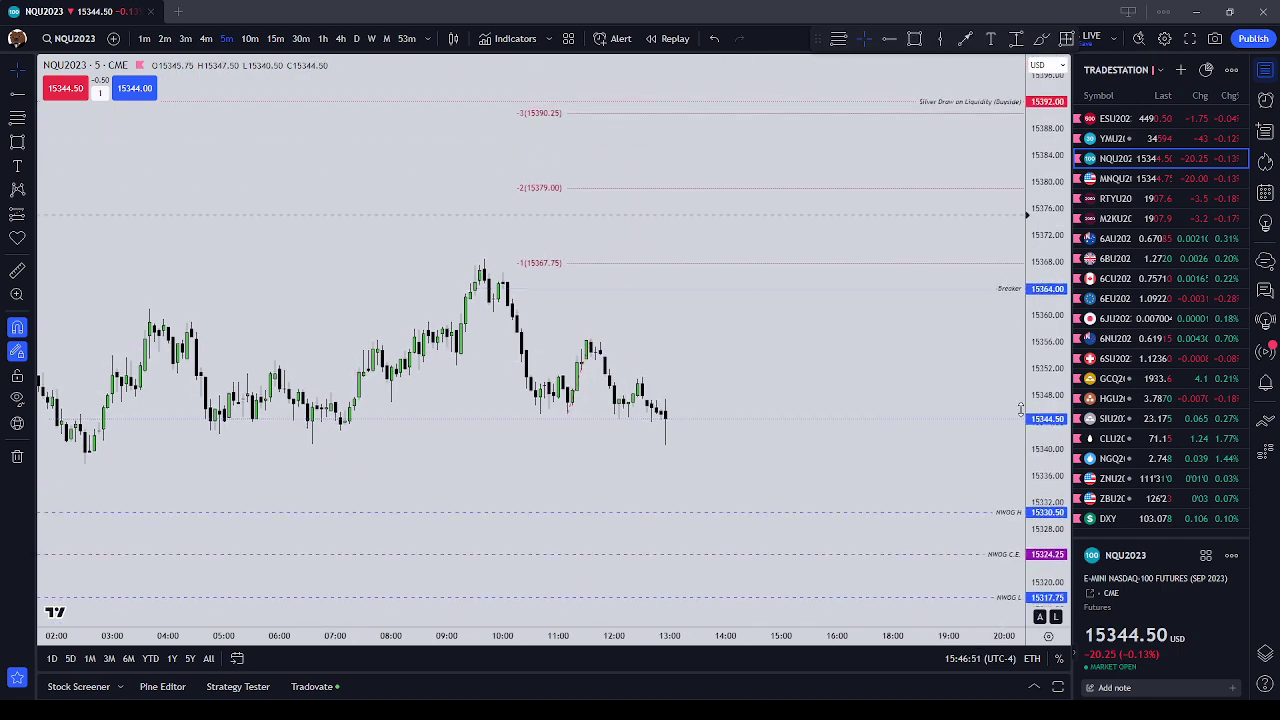
Switch to 15-minute candles and enable the -0.5 and -0.25 Fibonacci levels.
click(275, 38)
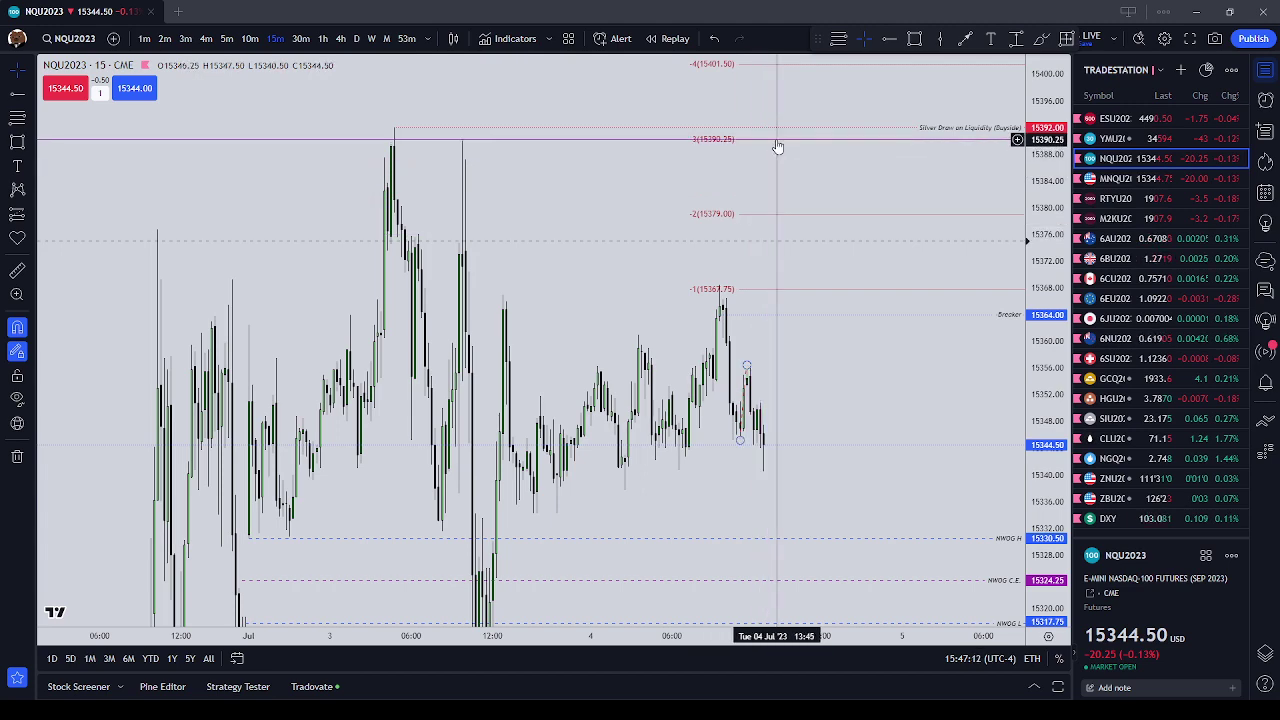
drag(778, 147, 711, 366)
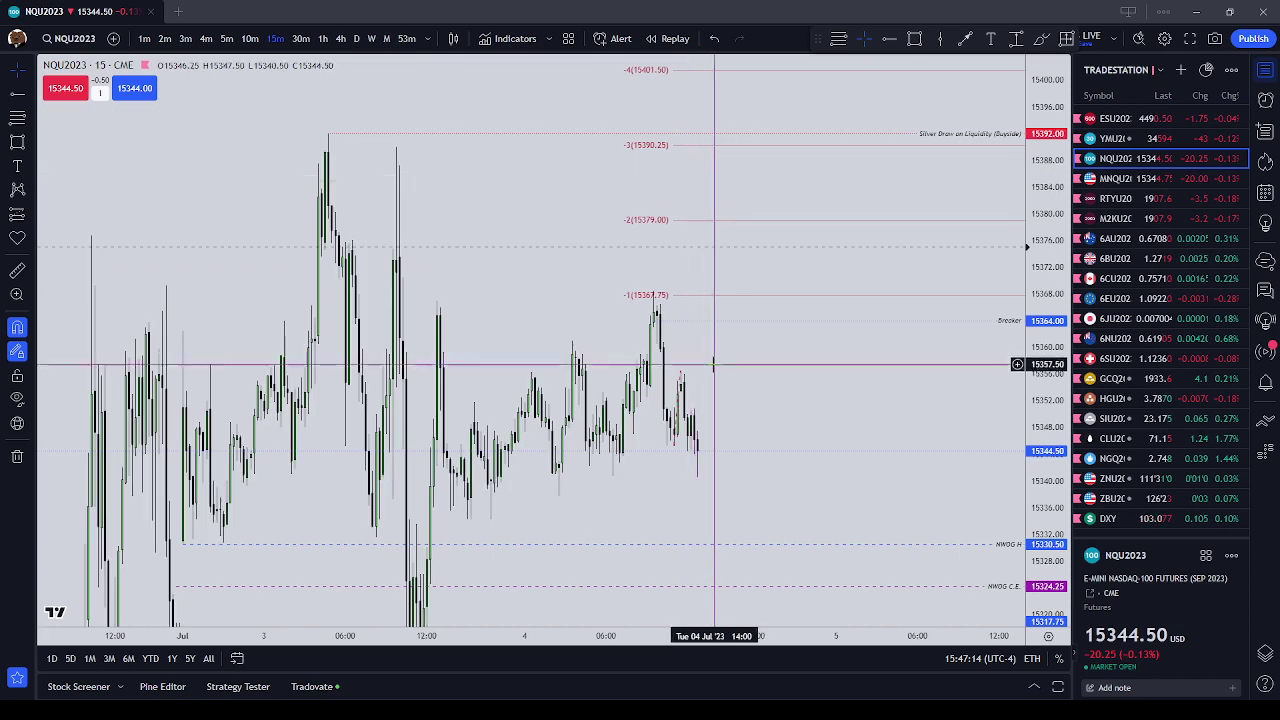
double_click(726, 297)
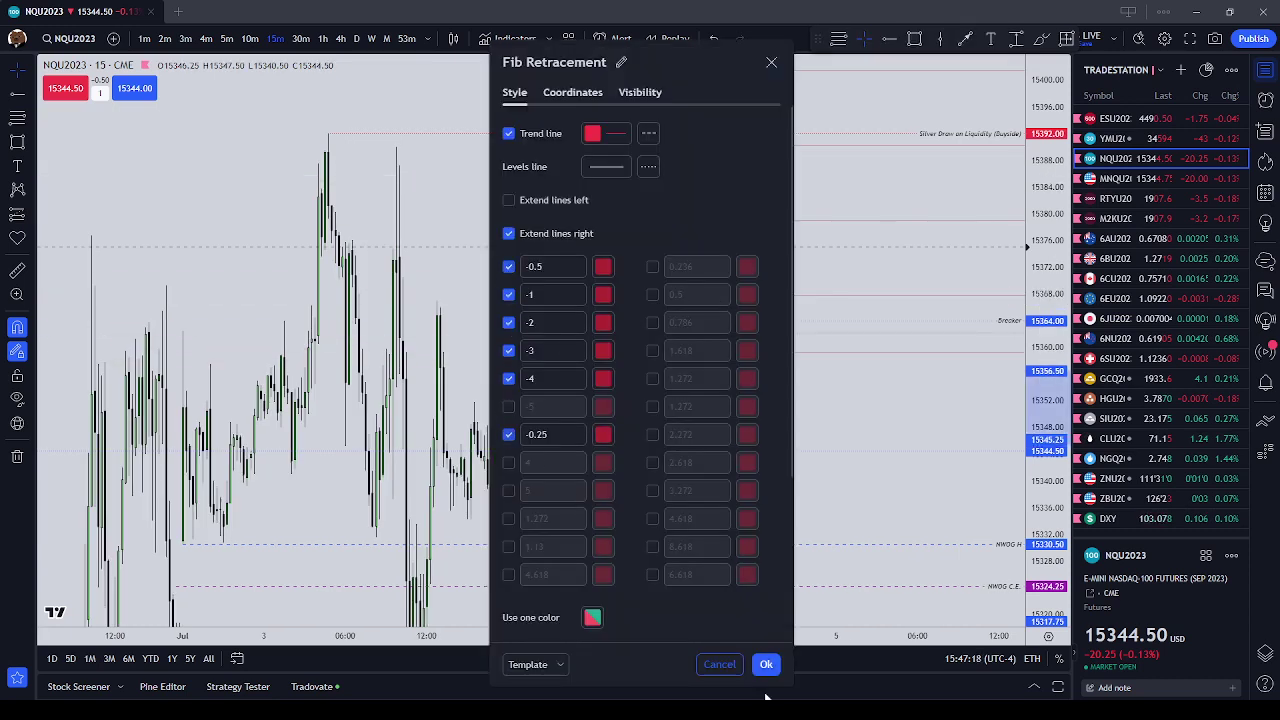
click(768, 666)
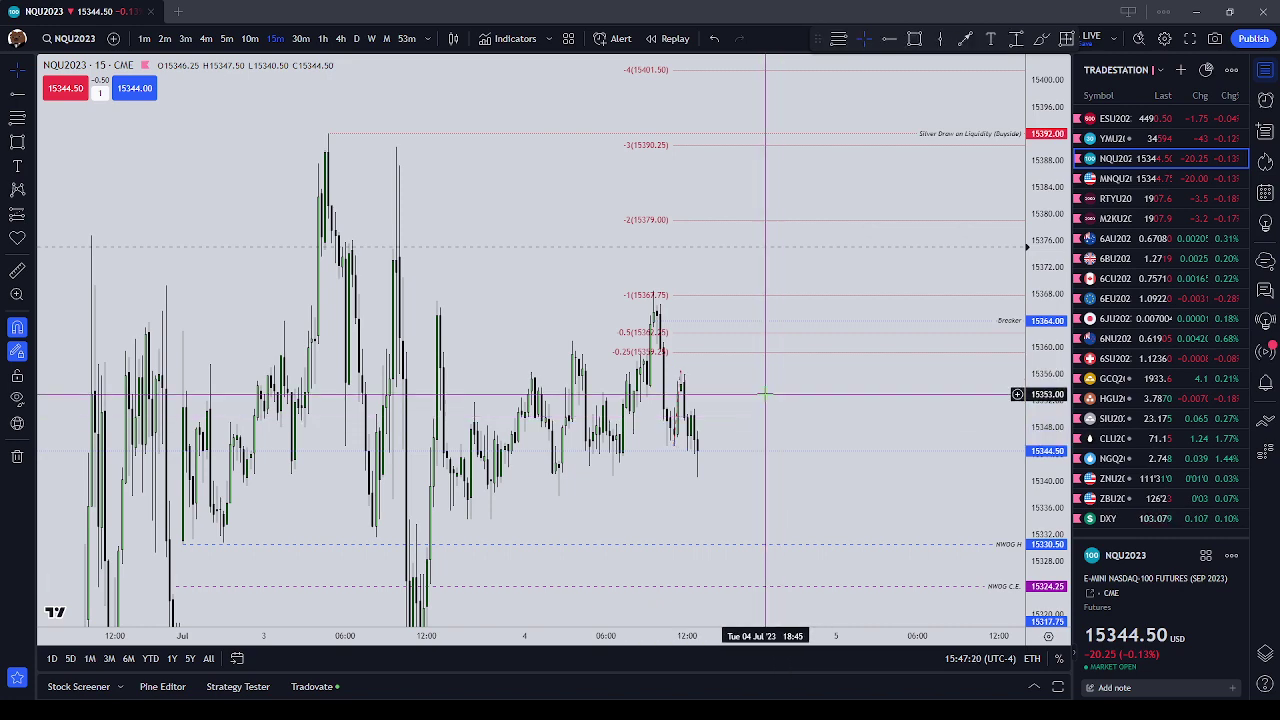
scroll(831, 384, up, 2)
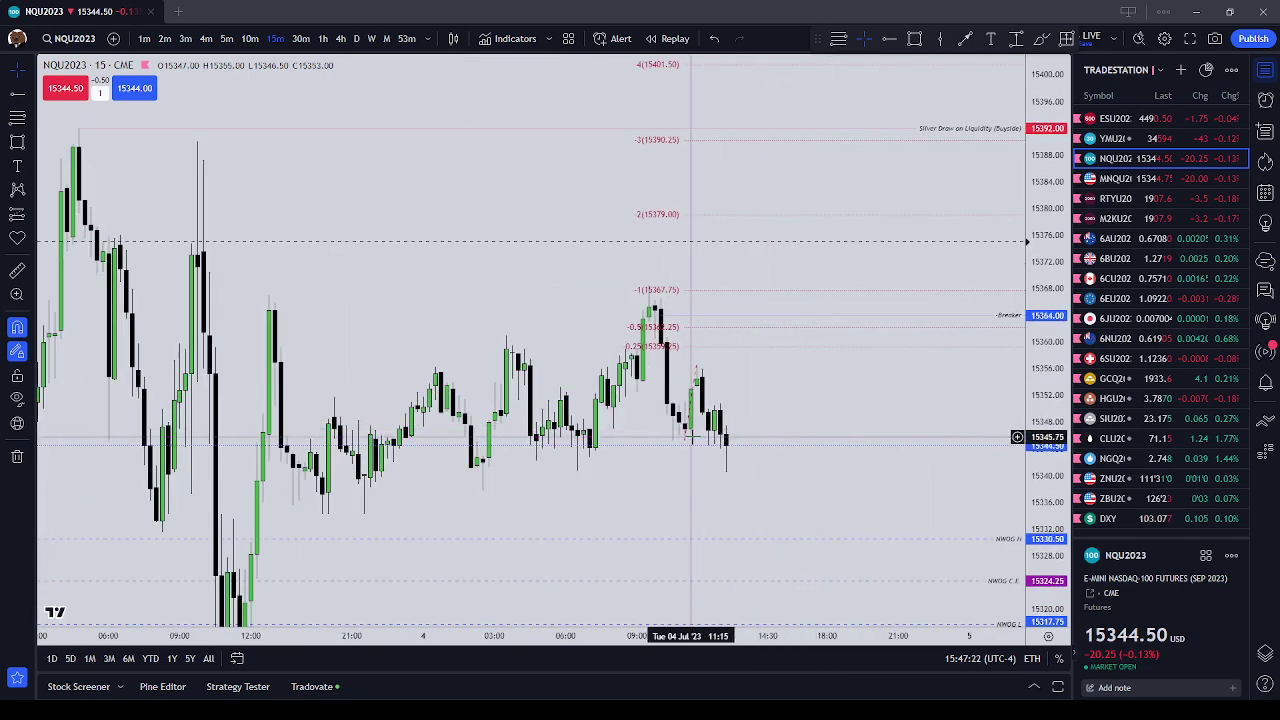
drag(803, 385, 686, 366)
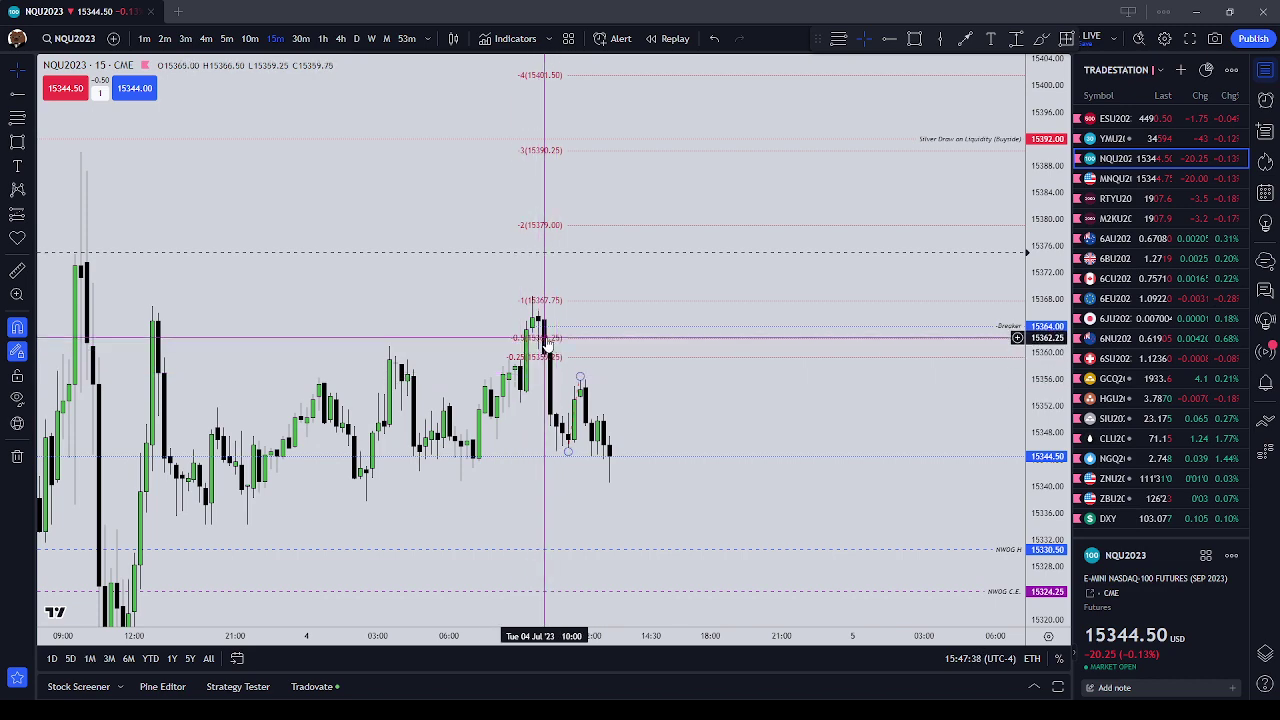
scroll(625, 345, up, 1)
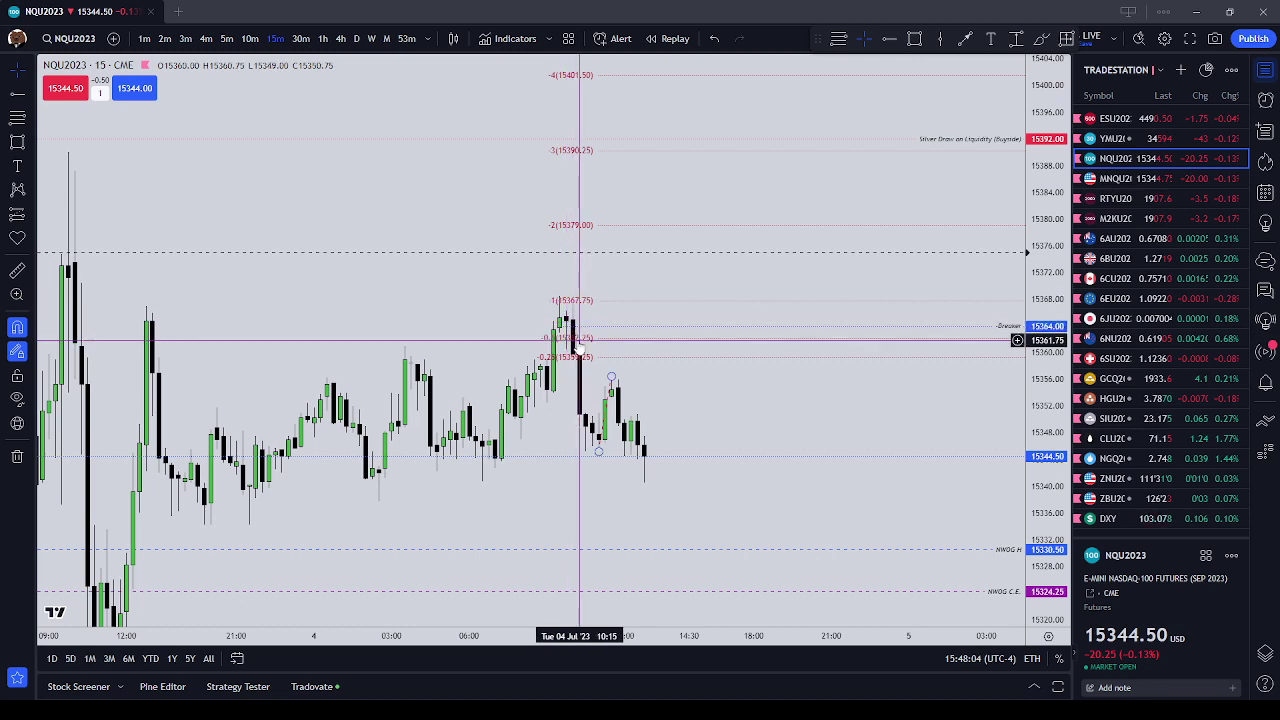
scroll(578, 348, down, 1)
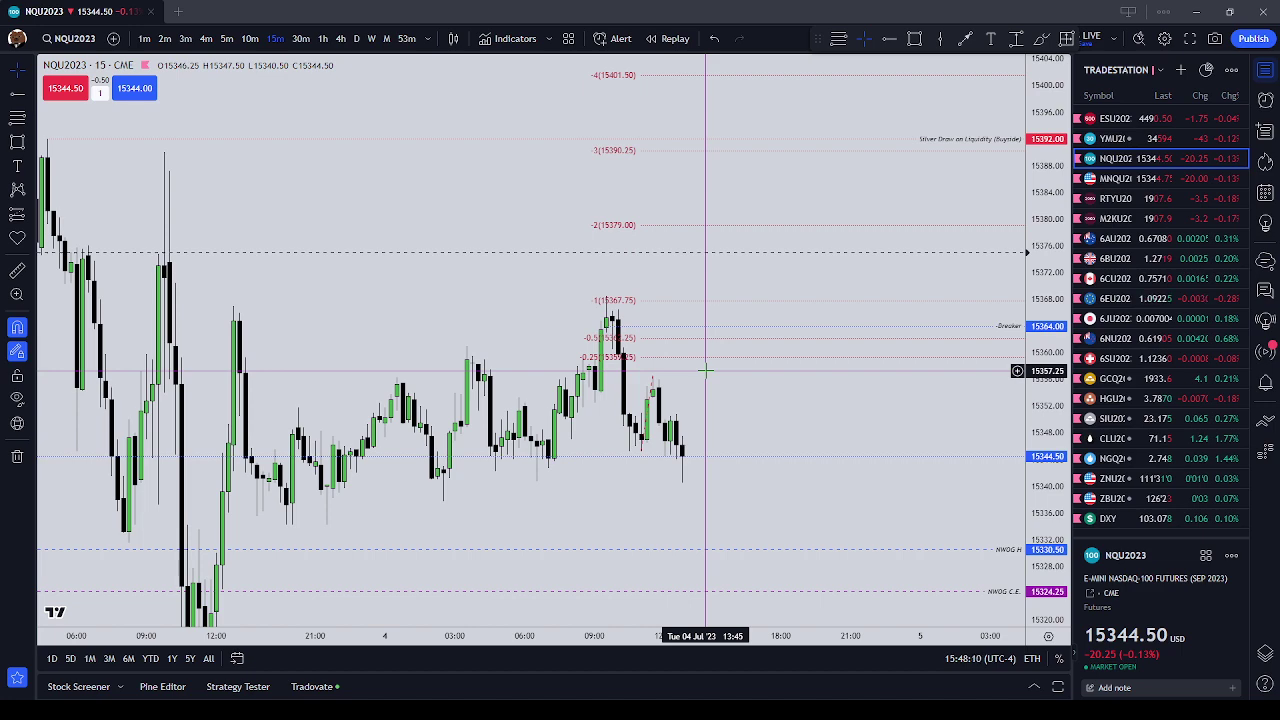
drag(743, 412, 745, 381)
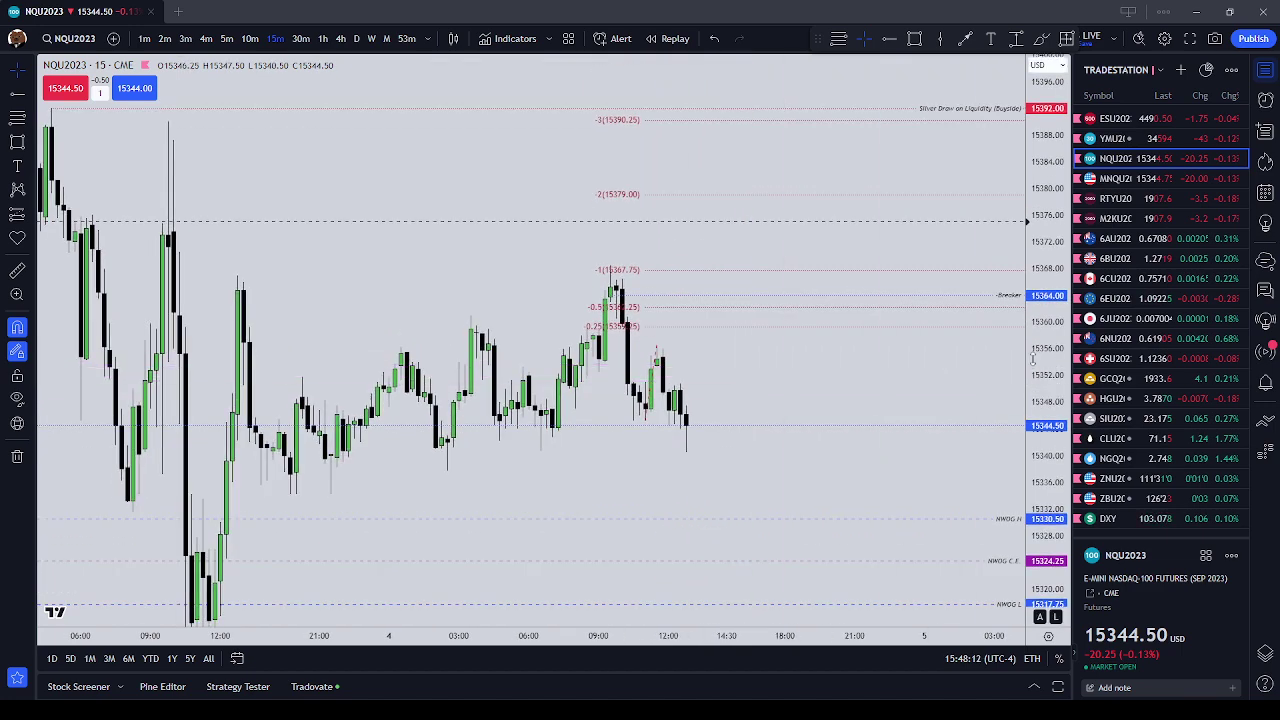